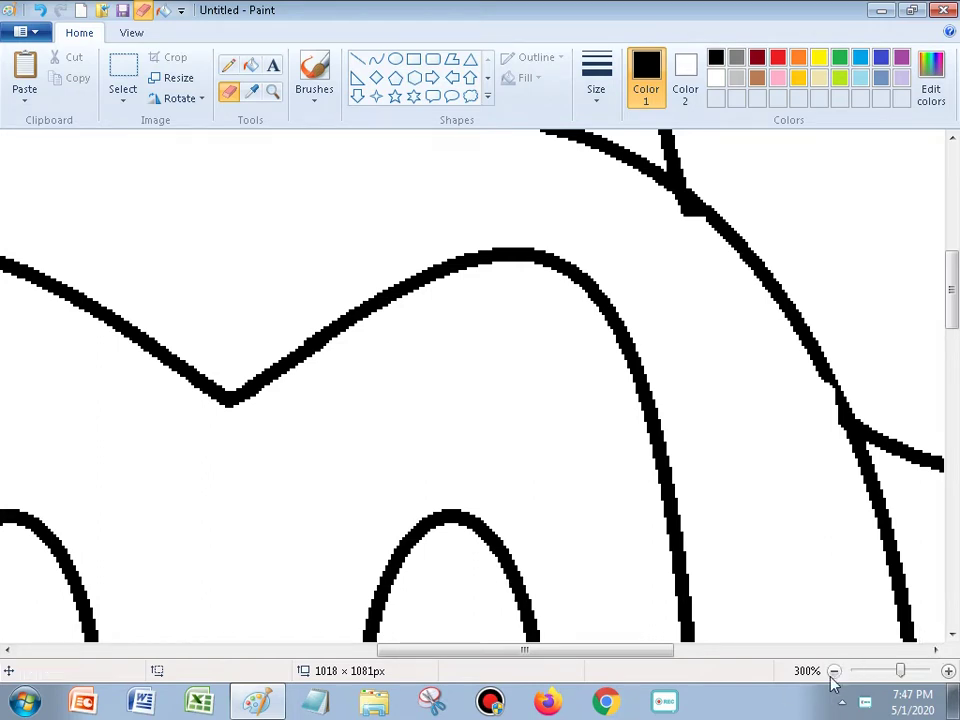
# - Erase the entire uneven nose outline between the cheek curves and the smile
pyautogui.click(834, 671)
pyautogui.click(834, 671)
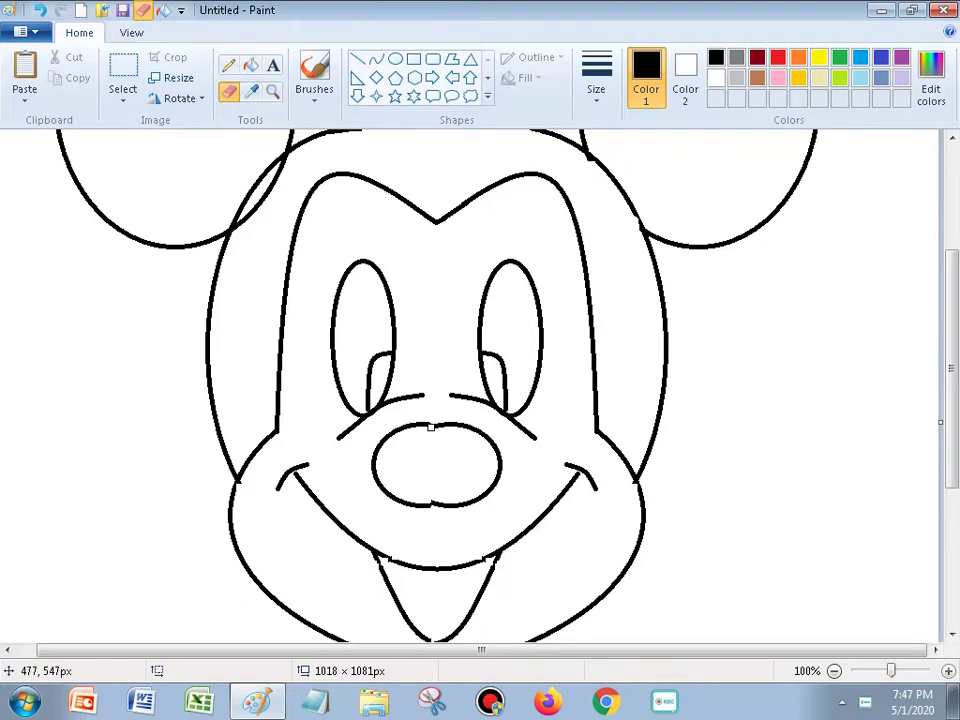
pyautogui.click(272, 91)
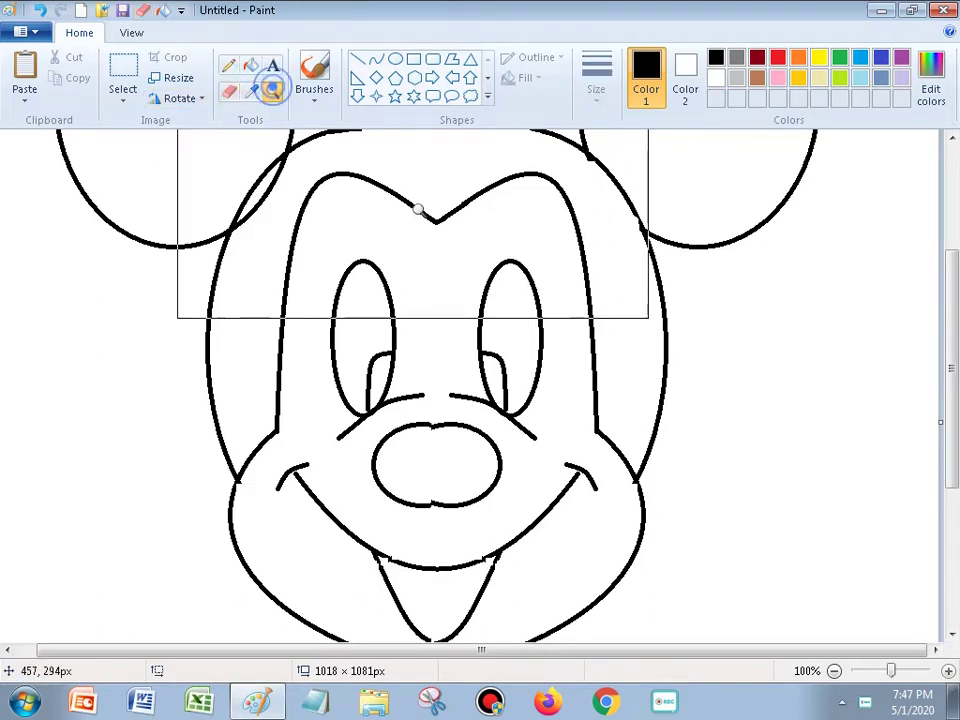
pyautogui.click(420, 472)
pyautogui.click(510, 294)
pyautogui.click(272, 328)
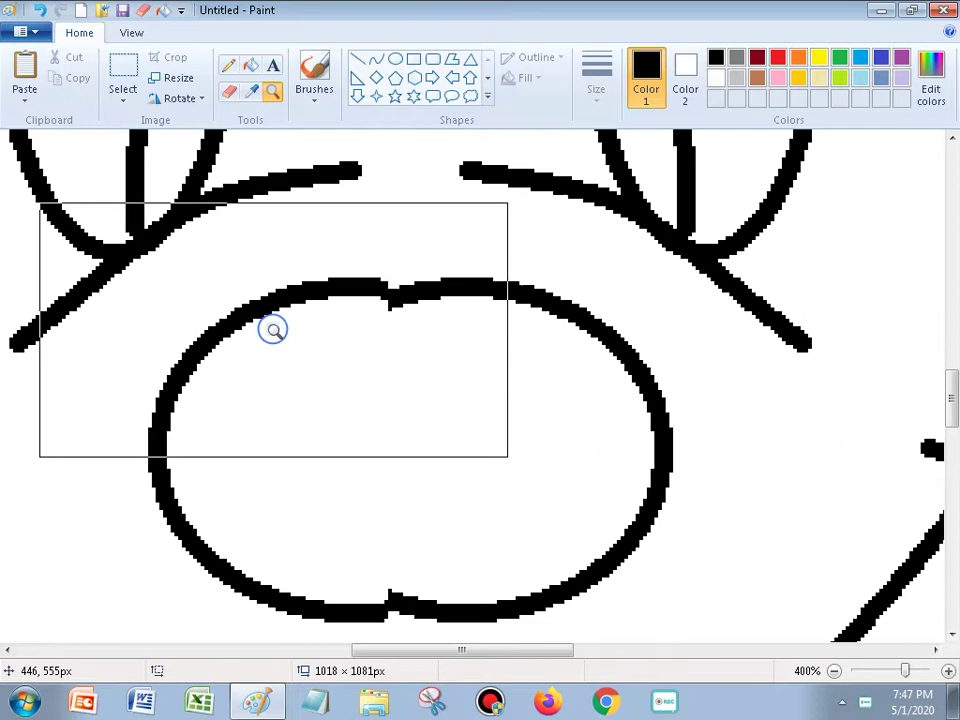
pyautogui.click(229, 91)
pyautogui.moveTo(435, 298)
pyautogui.mouseDown()
pyautogui.moveTo(316, 292)
pyautogui.moveTo(238, 322)
pyautogui.moveTo(170, 397)
pyautogui.moveTo(178, 528)
pyautogui.moveTo(238, 588)
pyautogui.moveTo(384, 618)
pyautogui.moveTo(418, 618)
pyautogui.moveTo(392, 604)
pyautogui.moveTo(414, 600)
pyautogui.moveTo(512, 611)
pyautogui.moveTo(546, 603)
pyautogui.moveTo(620, 558)
pyautogui.moveTo(669, 468)
pyautogui.moveTo(646, 378)
pyautogui.moveTo(571, 307)
pyautogui.moveTo(530, 288)
pyautogui.moveTo(466, 281)
pyautogui.mouseUp()
pyautogui.hotkey('ctrl', 'z')
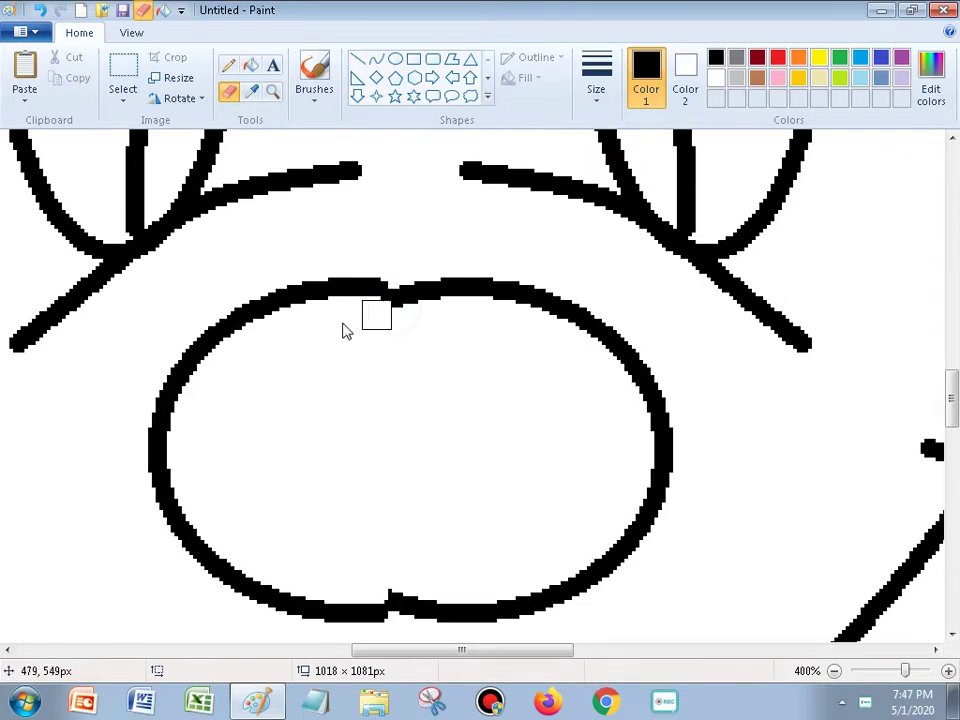
pyautogui.moveTo(407, 291); pyautogui.dragTo(392, 302)
pyautogui.moveTo(357, 602)
pyautogui.mouseDown()
pyautogui.moveTo(245, 599)
pyautogui.moveTo(226, 584)
pyautogui.moveTo(253, 596)
pyautogui.moveTo(159, 506)
pyautogui.moveTo(163, 419)
pyautogui.moveTo(185, 367)
pyautogui.moveTo(230, 318)
pyautogui.moveTo(332, 285)
pyautogui.moveTo(366, 285)
pyautogui.moveTo(392, 304)
pyautogui.moveTo(418, 288)
pyautogui.moveTo(485, 288)
pyautogui.moveTo(571, 314)
pyautogui.moveTo(646, 363)
pyautogui.moveTo(664, 503)
pyautogui.moveTo(597, 578)
pyautogui.moveTo(511, 611)
pyautogui.moveTo(407, 604)
pyautogui.mouseUp()
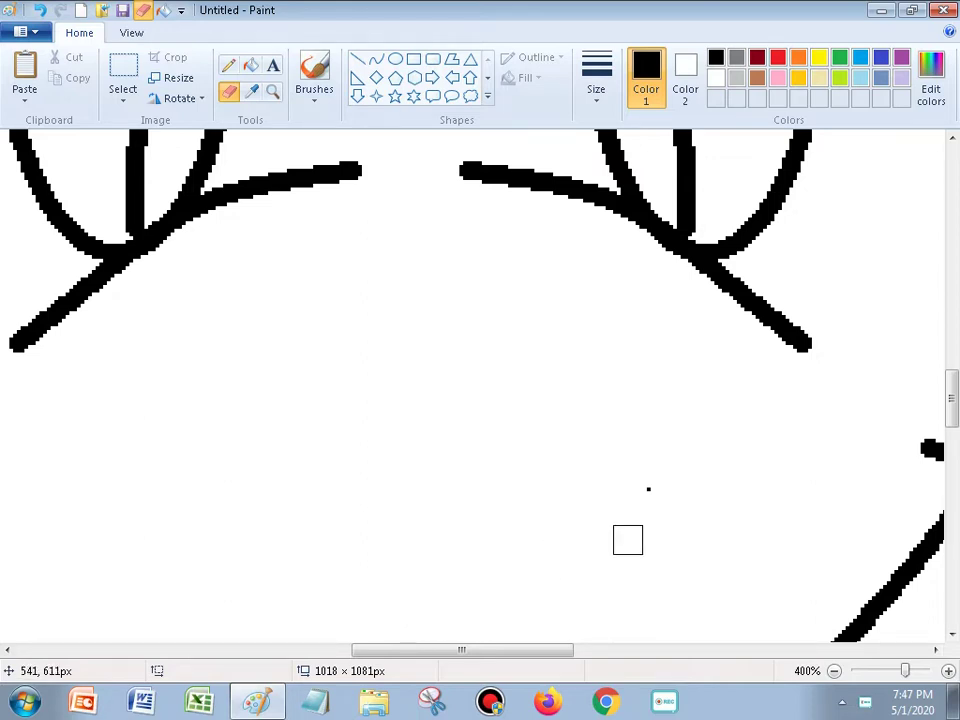
pyautogui.scroll(-1, 590, 440)
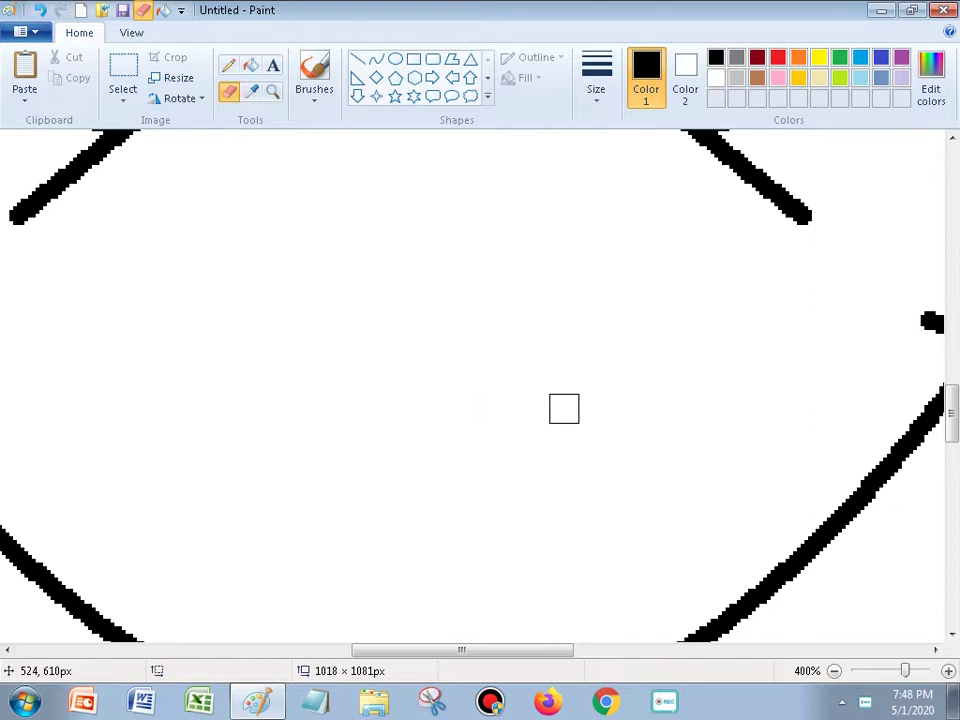
pyautogui.scroll(-1, 564, 408)
pyautogui.scroll(3, 564, 408)
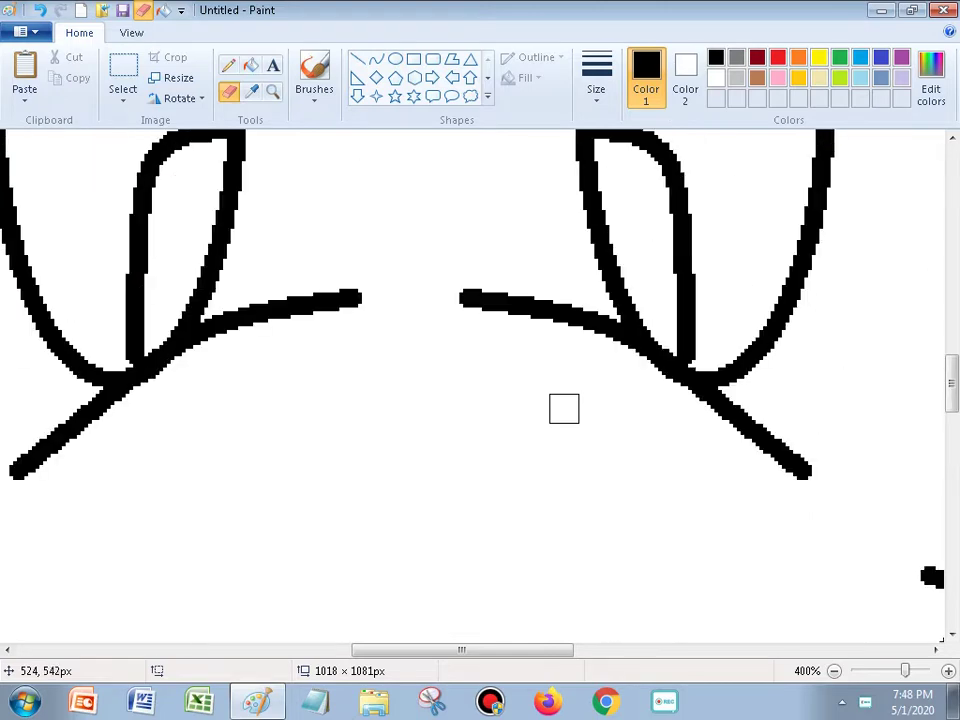
# - Draw a new elliptical nose and centre it just under the gap between the two curves below the eyes
pyautogui.click(394, 63)
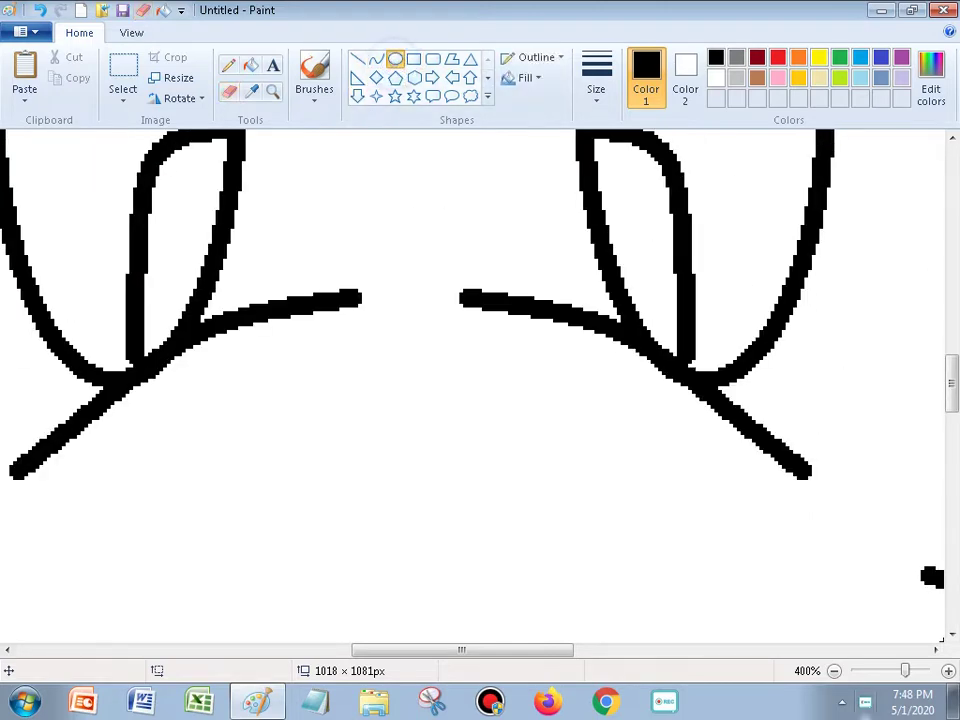
pyautogui.click(833, 671)
pyautogui.click(833, 671)
pyautogui.click(833, 671)
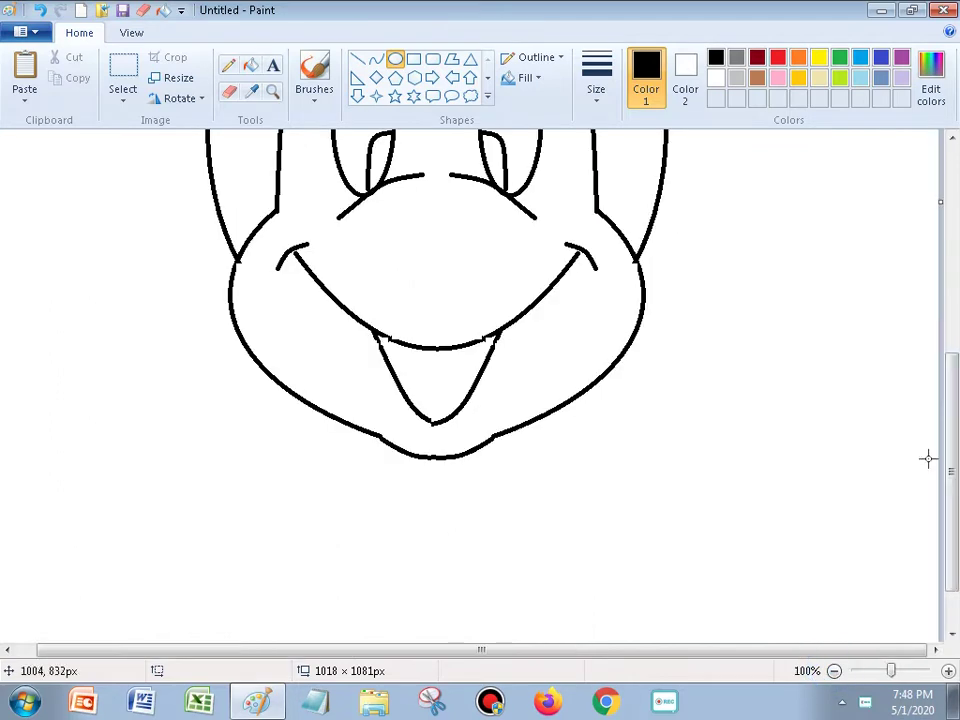
pyautogui.scroll(5, 526, 470)
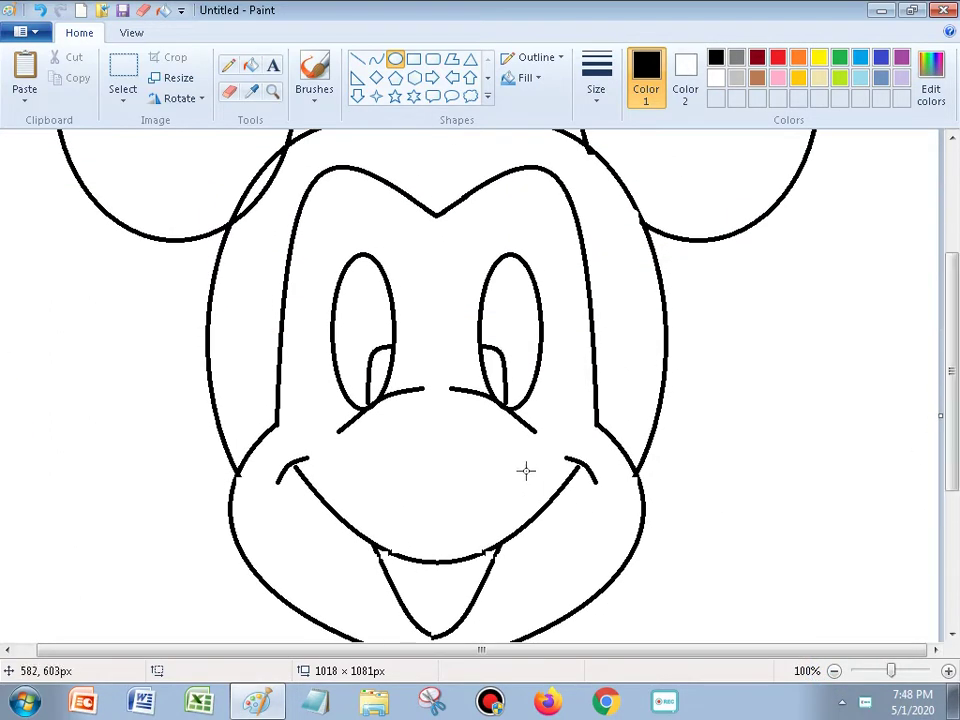
pyautogui.moveTo(382, 441); pyautogui.dragTo(497, 536)
pyautogui.moveTo(445, 508); pyautogui.dragTo(435, 465)
pyautogui.click(810, 469)
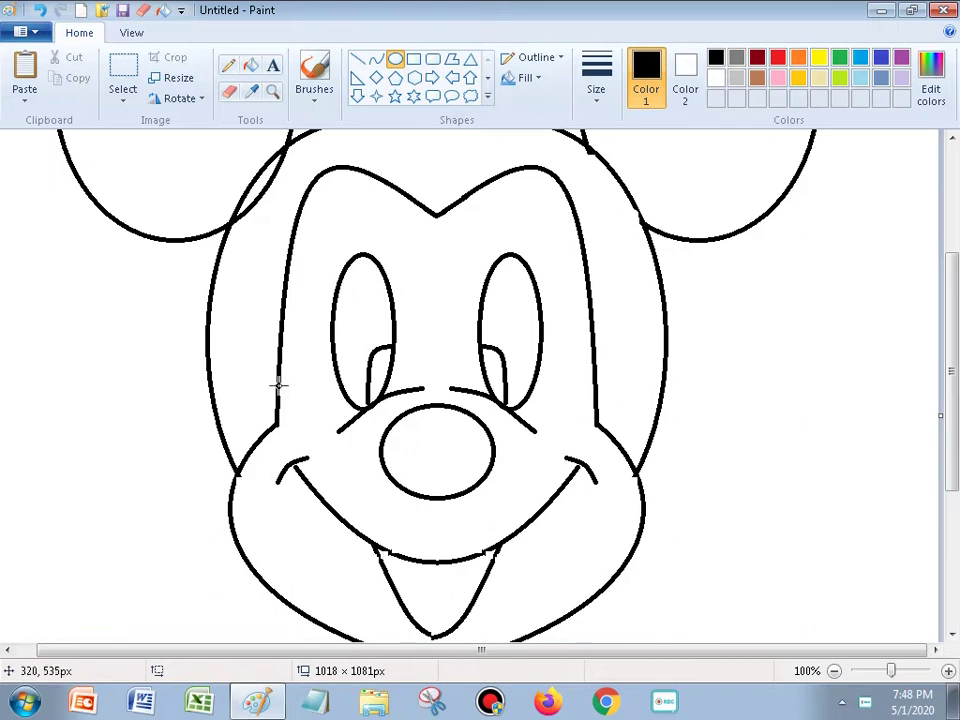
# - Patch the broken outline at the left corner of the open mouth with short black straight lines
pyautogui.click(272, 88)
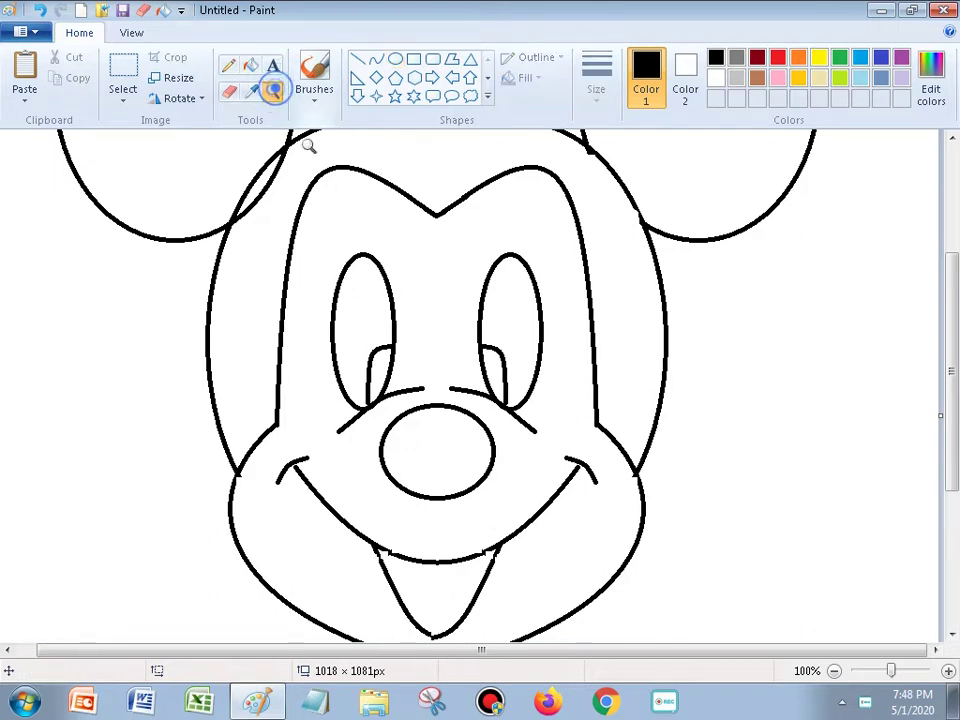
pyautogui.click(445, 651)
pyautogui.click(420, 594)
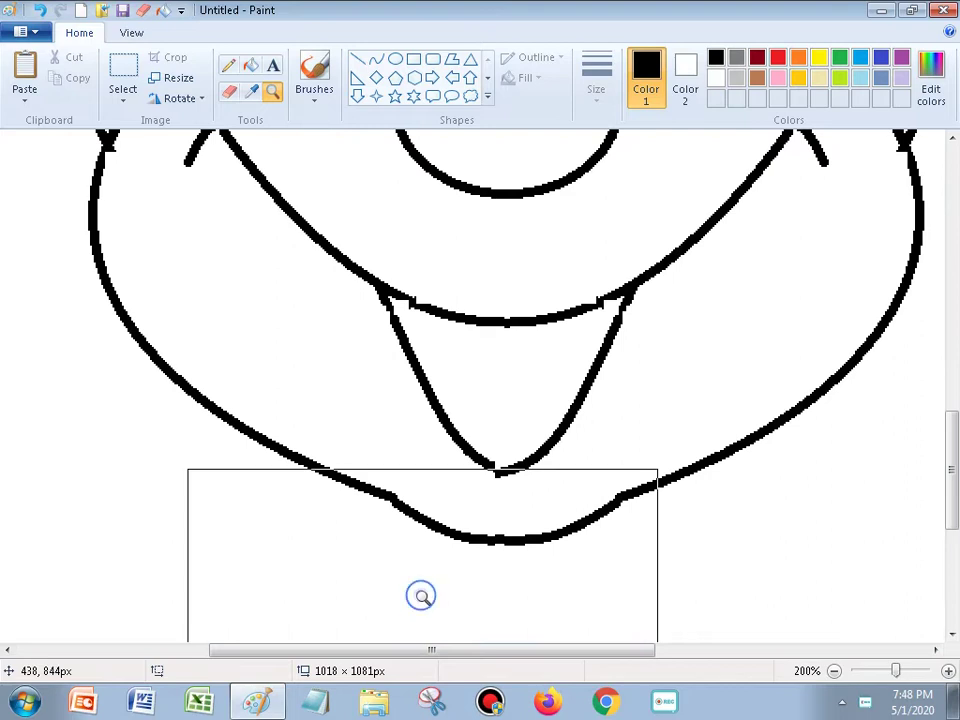
pyautogui.click(494, 380)
pyautogui.click(124, 230)
pyautogui.click(818, 611)
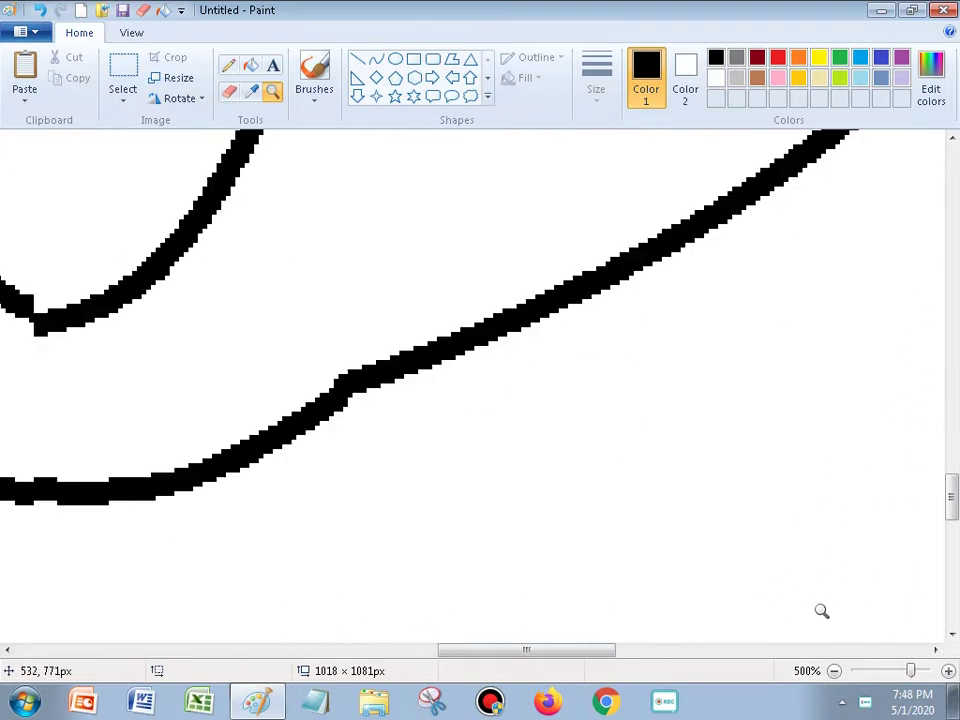
pyautogui.moveTo(953, 520); pyautogui.dragTo(953, 492)
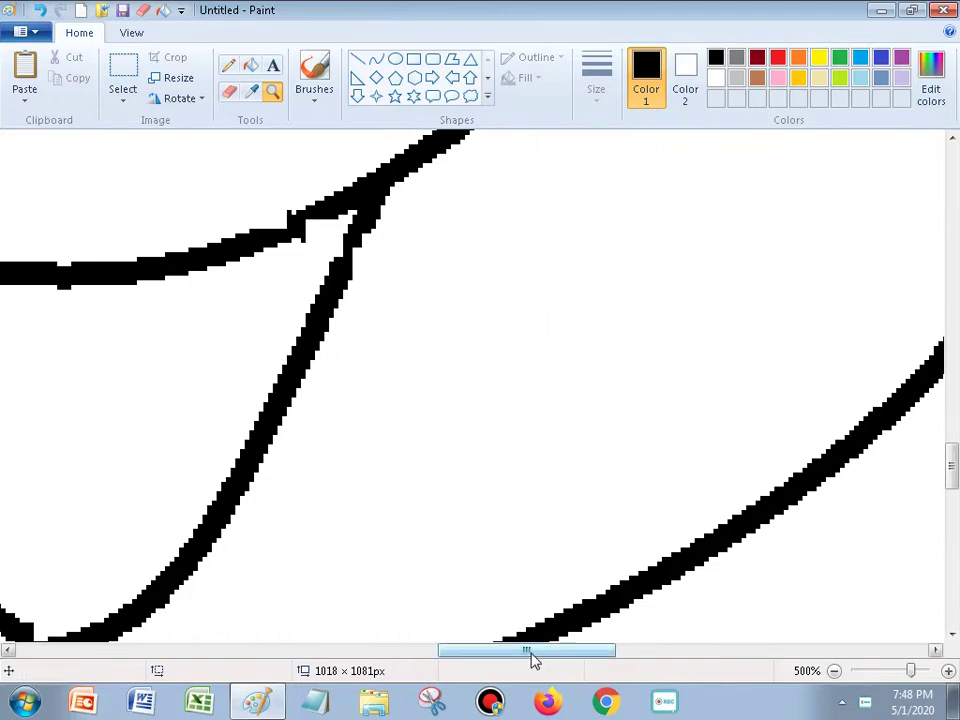
pyautogui.moveTo(527, 655); pyautogui.dragTo(439, 648)
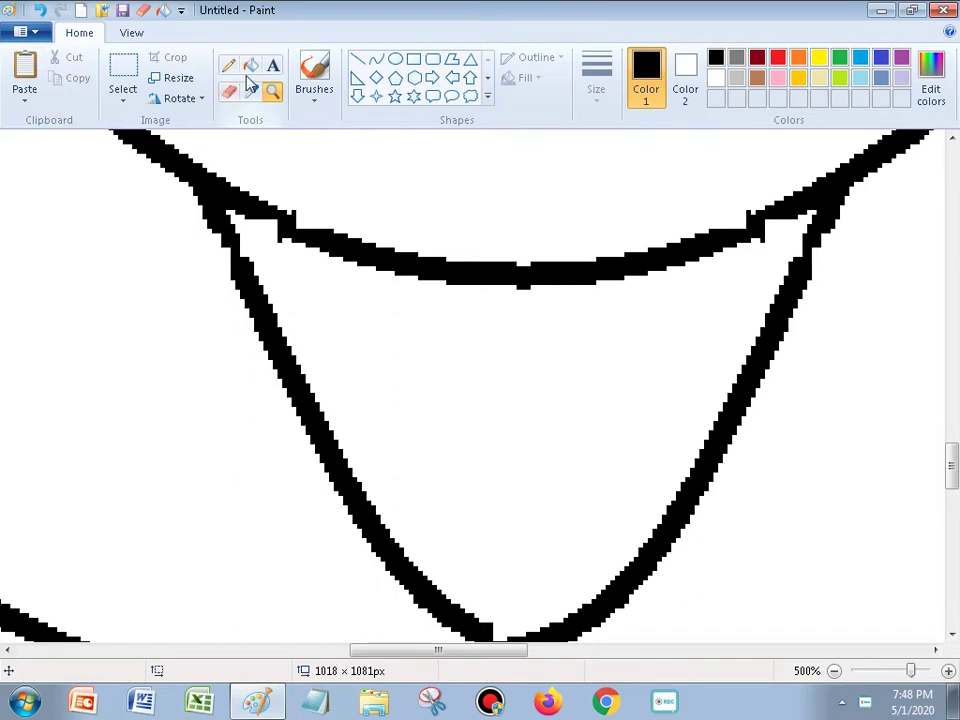
pyautogui.click(357, 59)
pyautogui.moveTo(212, 205); pyautogui.dragTo(234, 261)
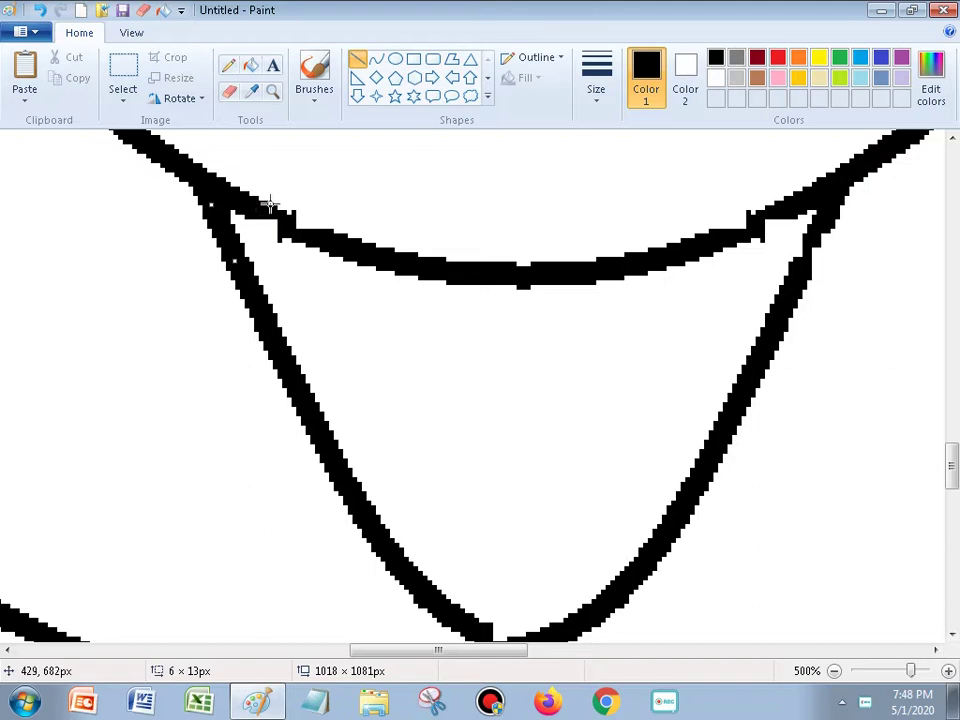
pyautogui.moveTo(255, 204)
pyautogui.mouseDown()
pyautogui.moveTo(301, 237)
pyautogui.moveTo(276, 216)
pyautogui.mouseUp()
pyautogui.click(315, 185)
# - Erase the misaligned tip at the bottom of the open mouth, leaving a clean gap between both sides
pyautogui.scroll(-2, 466, 385)
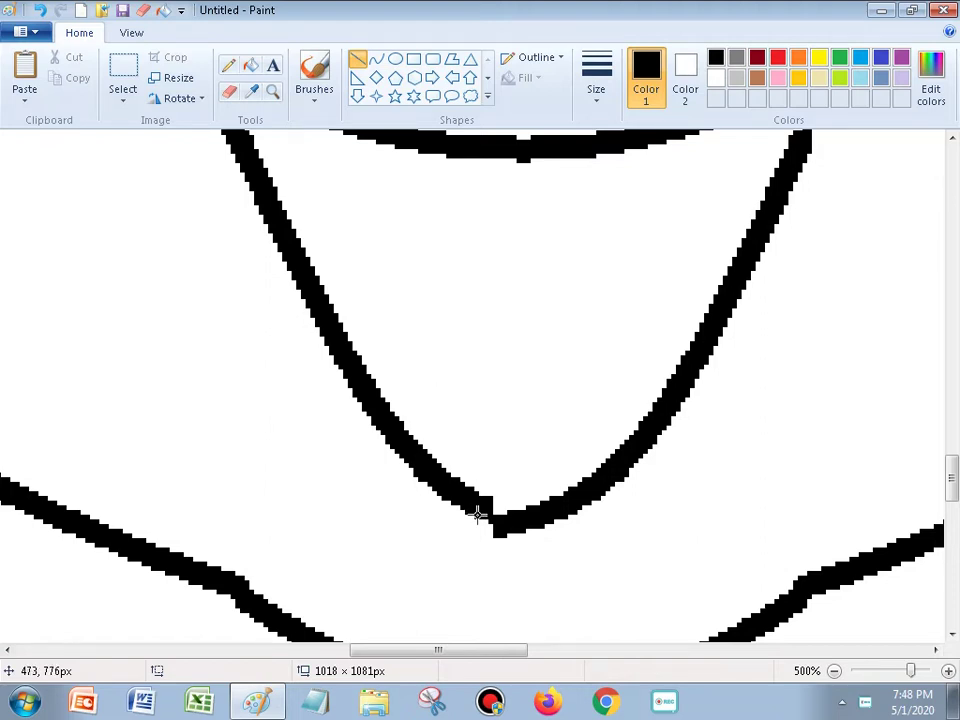
pyautogui.click(229, 95)
pyautogui.click(515, 528)
pyautogui.moveTo(515, 528)
pyautogui.mouseDown()
pyautogui.moveTo(600, 452)
pyautogui.moveTo(553, 510)
pyautogui.mouseUp()
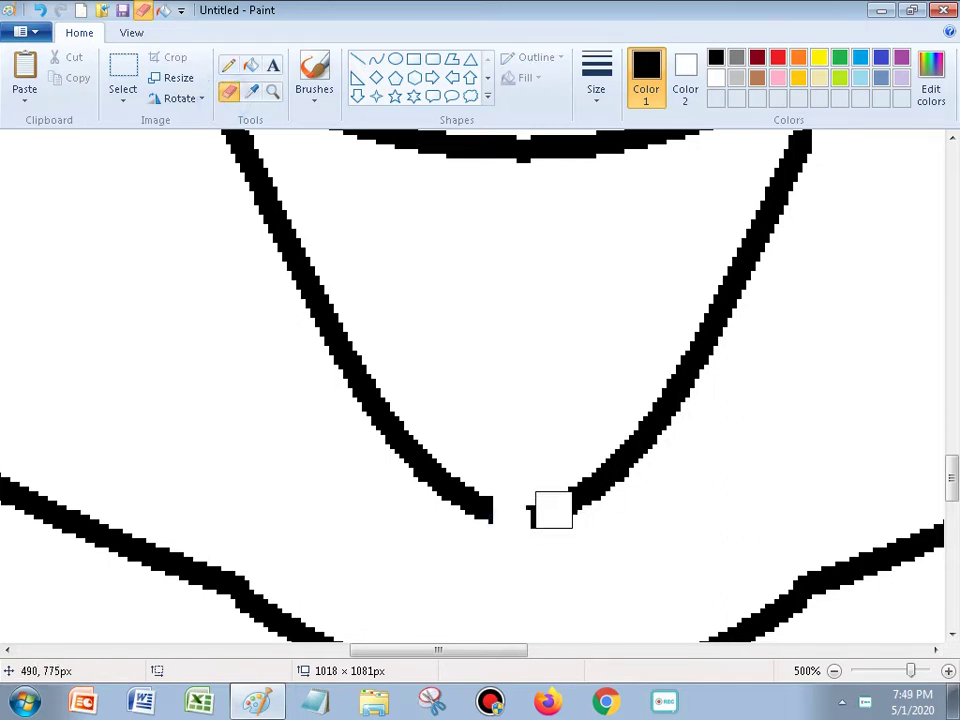
pyautogui.click(542, 521)
pyautogui.click(544, 506)
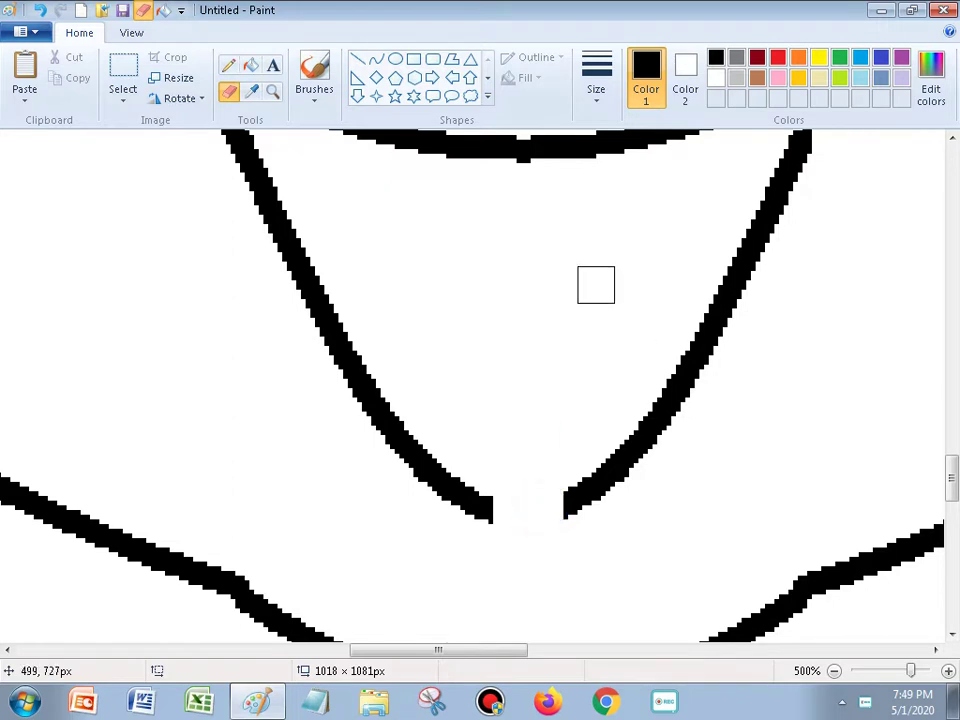
# - Bridge the gap at the bottom of the mouth with a downward curve about 22 × 11 px
pyautogui.click(375, 58)
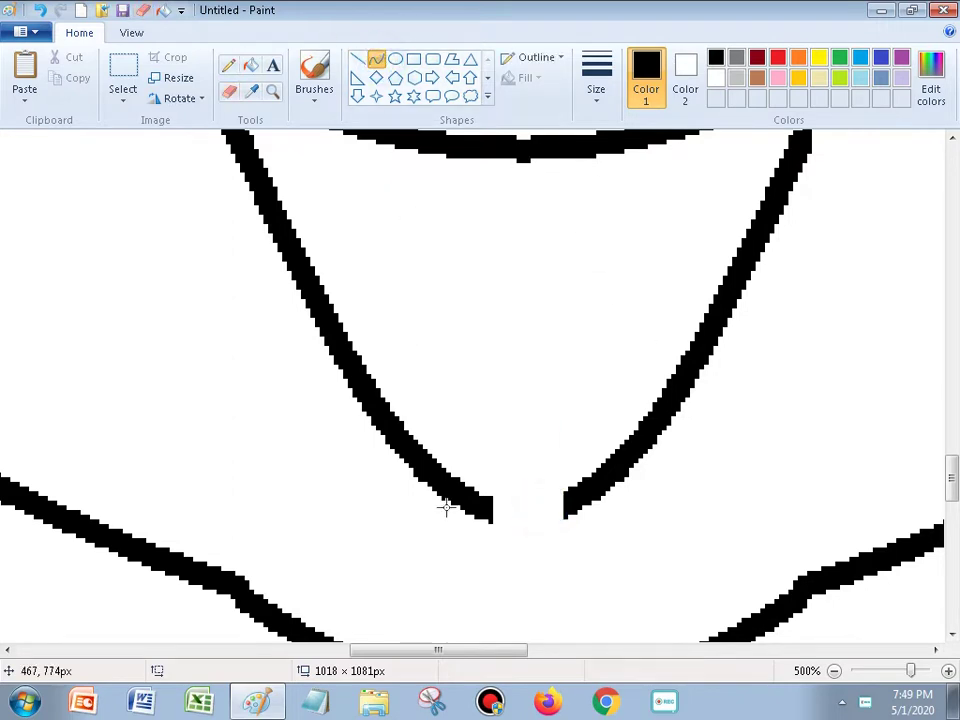
pyautogui.moveTo(464, 500); pyautogui.dragTo(561, 540)
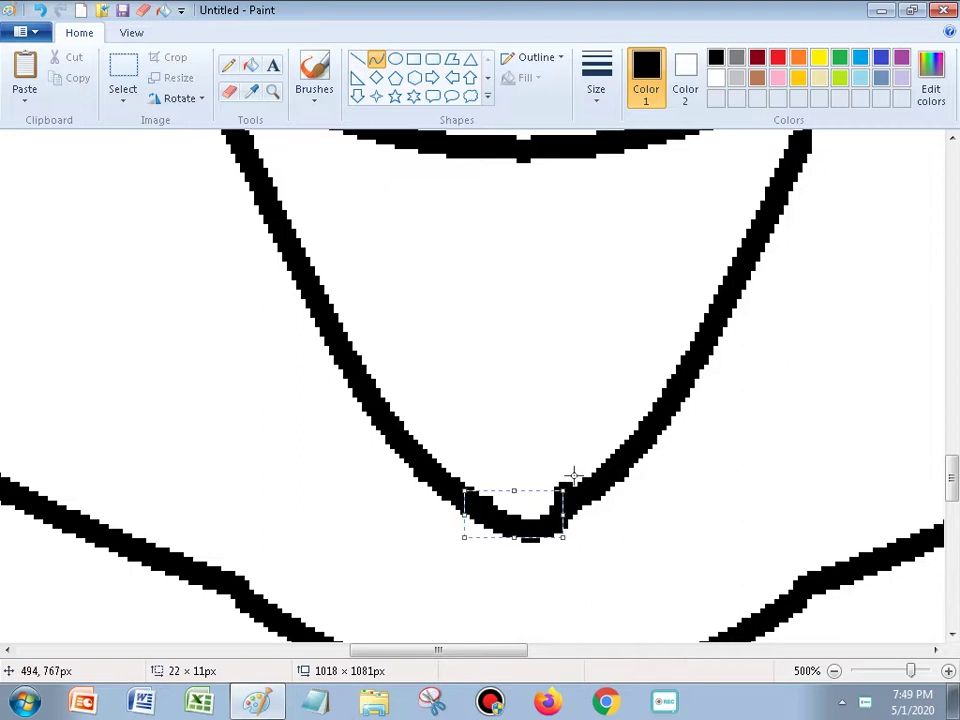
pyautogui.click(573, 474)
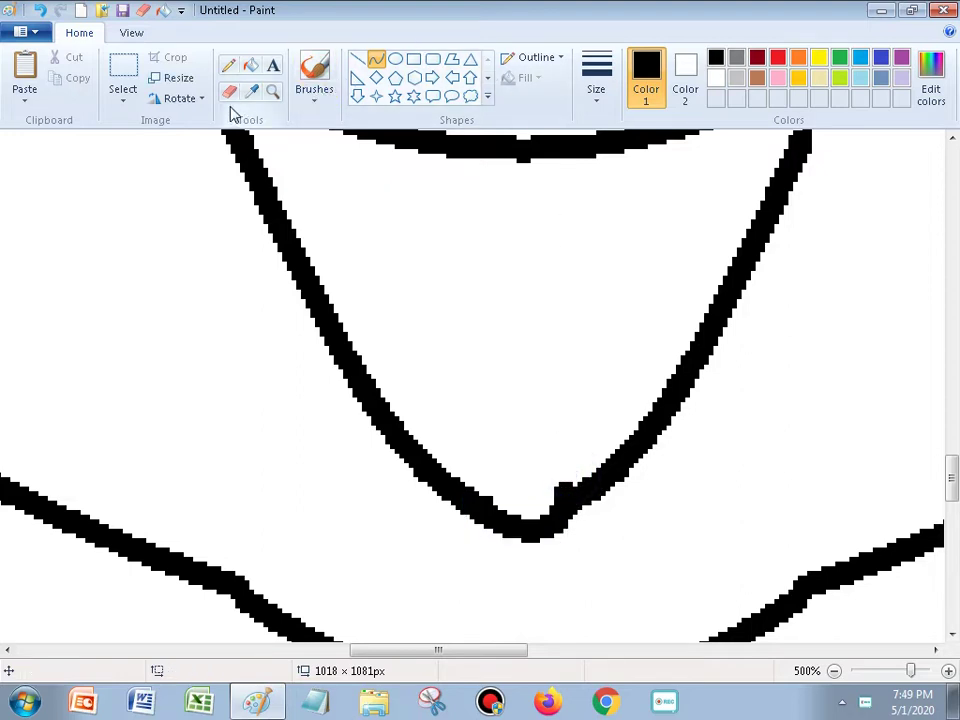
# - Erase the bump on the inner edge of the mouth's bottom curve using the next smaller eraser size
pyautogui.click(596, 78)
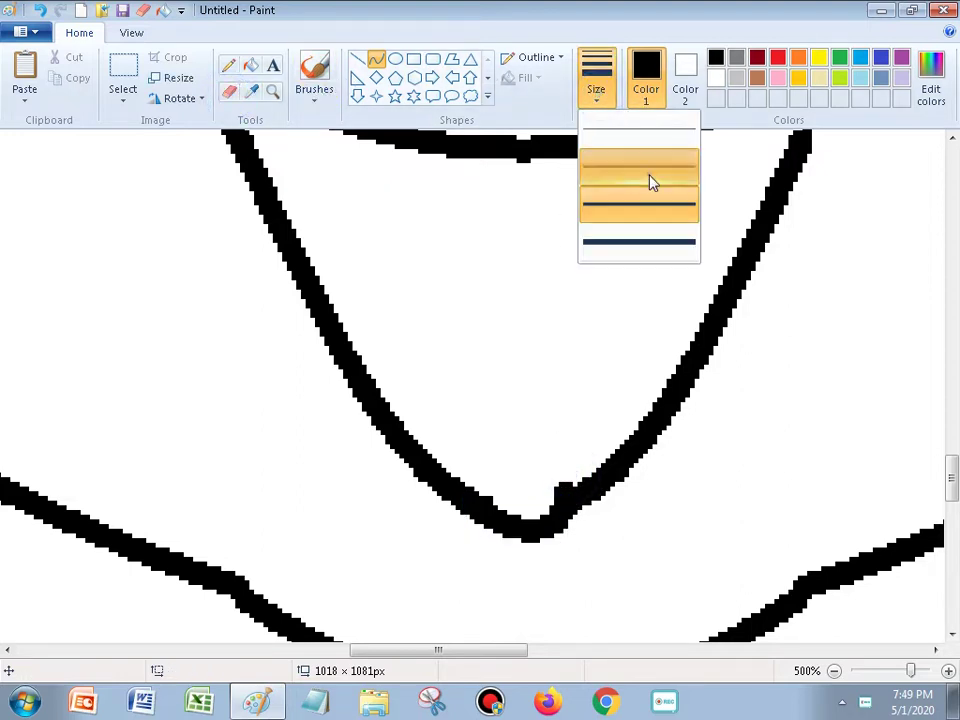
pyautogui.click(650, 182)
pyautogui.click(229, 91)
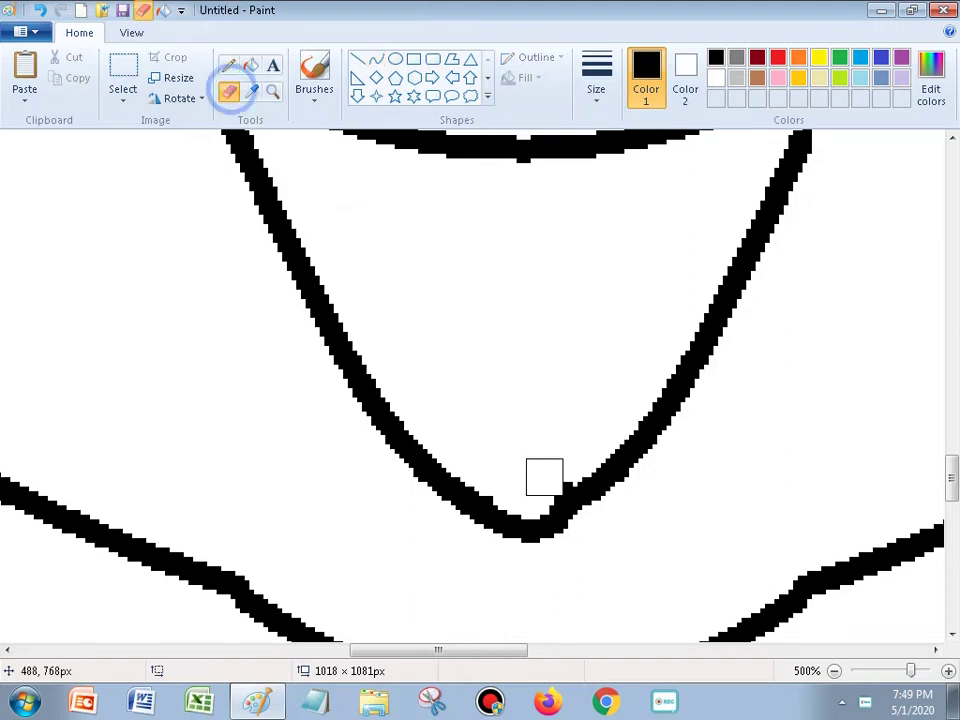
pyautogui.click(588, 98)
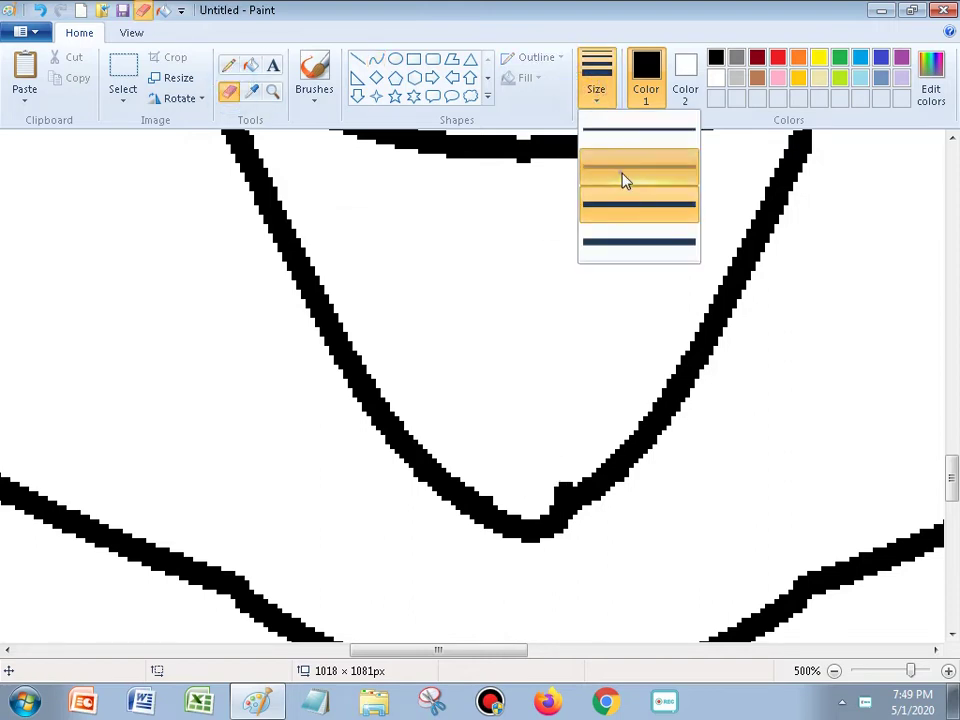
pyautogui.click(621, 181)
pyautogui.click(558, 487)
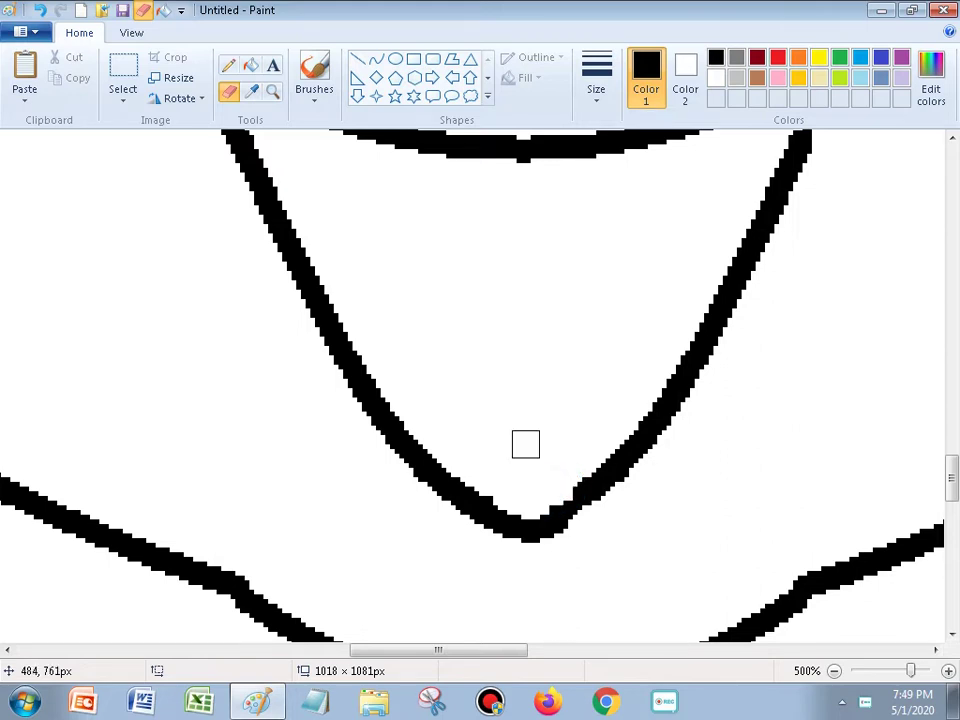
# - Patch the broken outline at the right corner of the open mouth with short black straight lines
pyautogui.scroll(4, 675, 508)
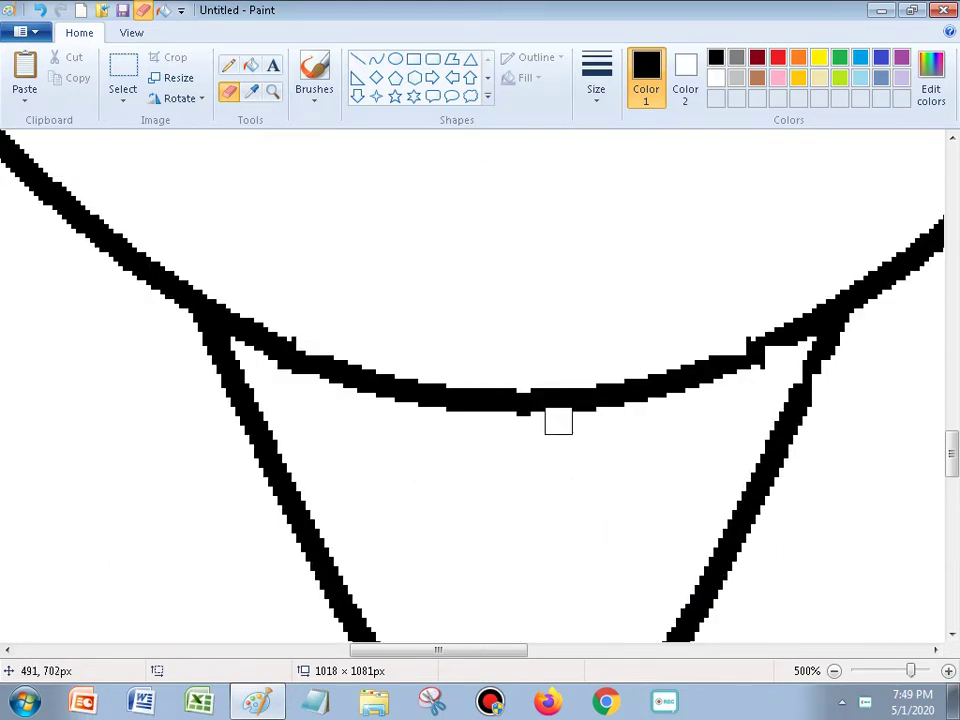
pyautogui.click(357, 60)
pyautogui.moveTo(816, 333); pyautogui.dragTo(733, 353)
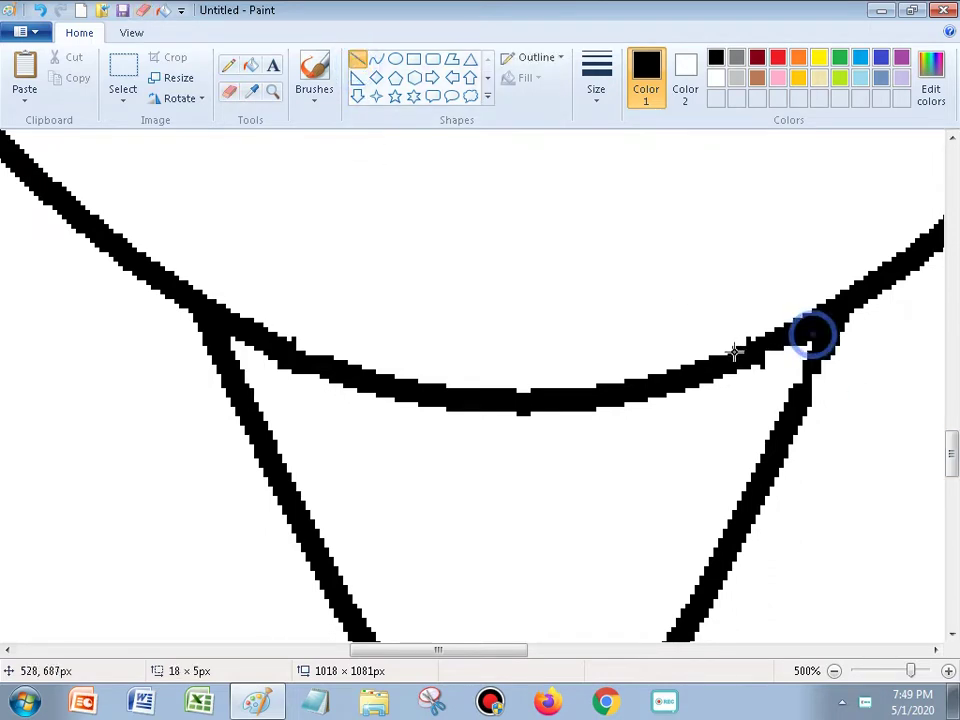
pyautogui.moveTo(828, 330)
pyautogui.mouseDown()
pyautogui.moveTo(820, 337)
pyautogui.moveTo(842, 321)
pyautogui.moveTo(827, 316)
pyautogui.mouseUp()
pyautogui.click(771, 259)
pyautogui.moveTo(816, 327)
pyautogui.mouseDown()
pyautogui.moveTo(801, 366)
pyautogui.moveTo(767, 351)
pyautogui.moveTo(804, 339)
pyautogui.mouseUp()
pyautogui.click(750, 272)
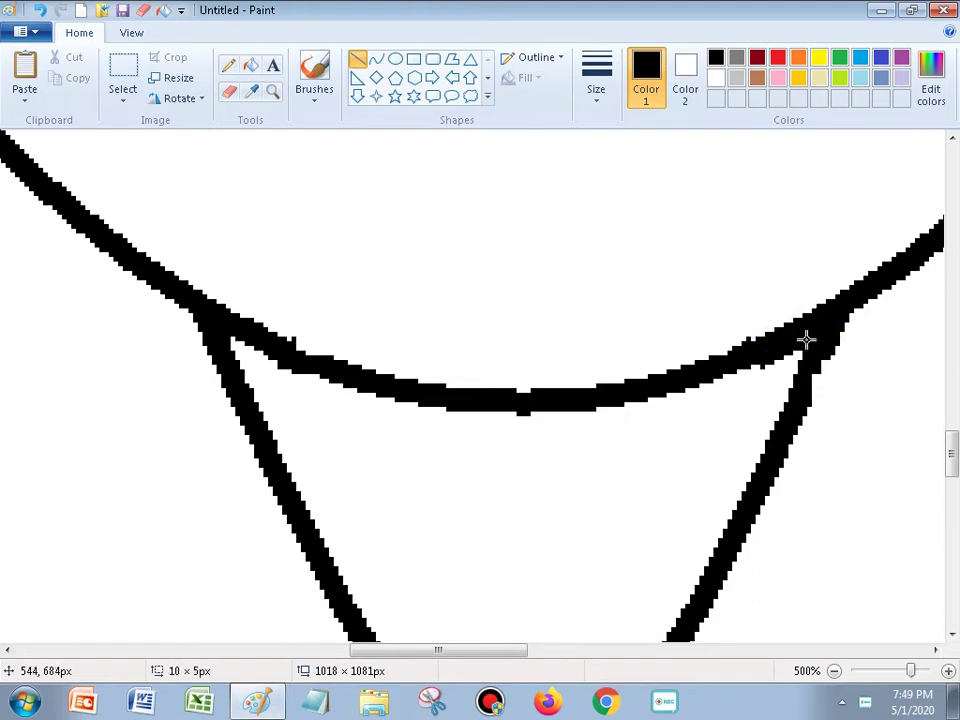
pyautogui.click(804, 283)
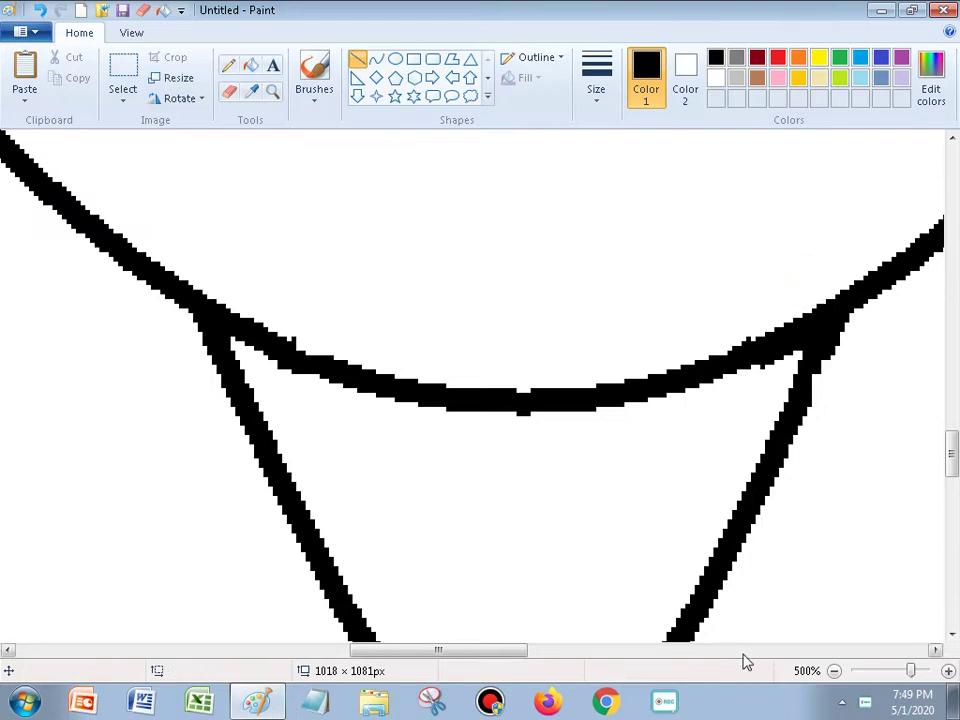
# - Check the outline of the whole face at 100% zoom, from the chin up to the ears
pyautogui.click(834, 671)
pyautogui.click(834, 671)
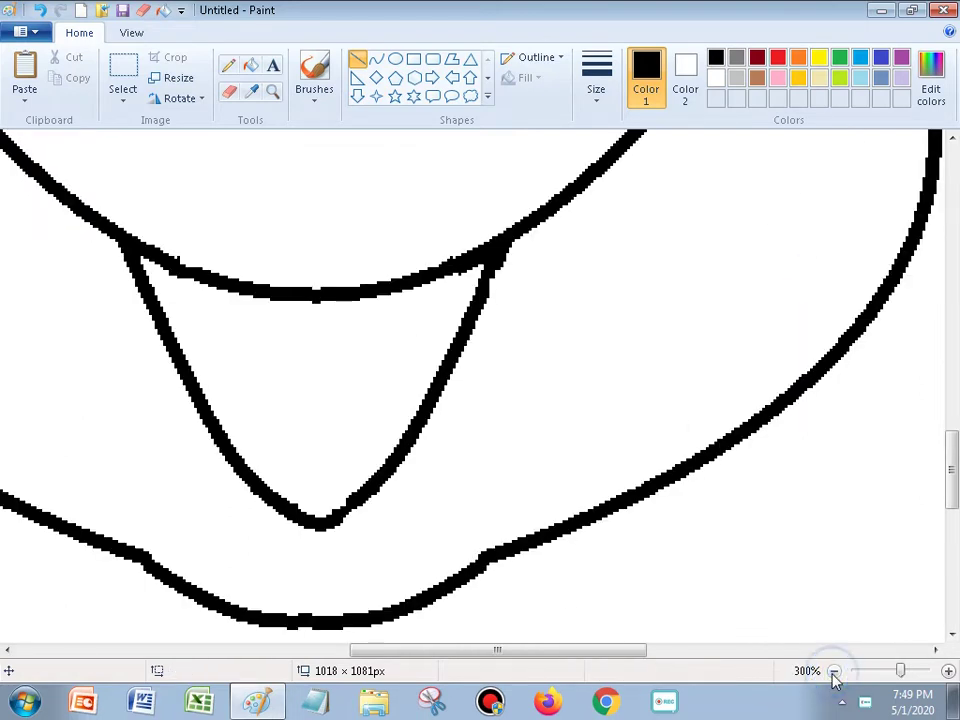
pyautogui.click(834, 671)
pyautogui.click(834, 671)
pyautogui.scroll(5, 4, 400)
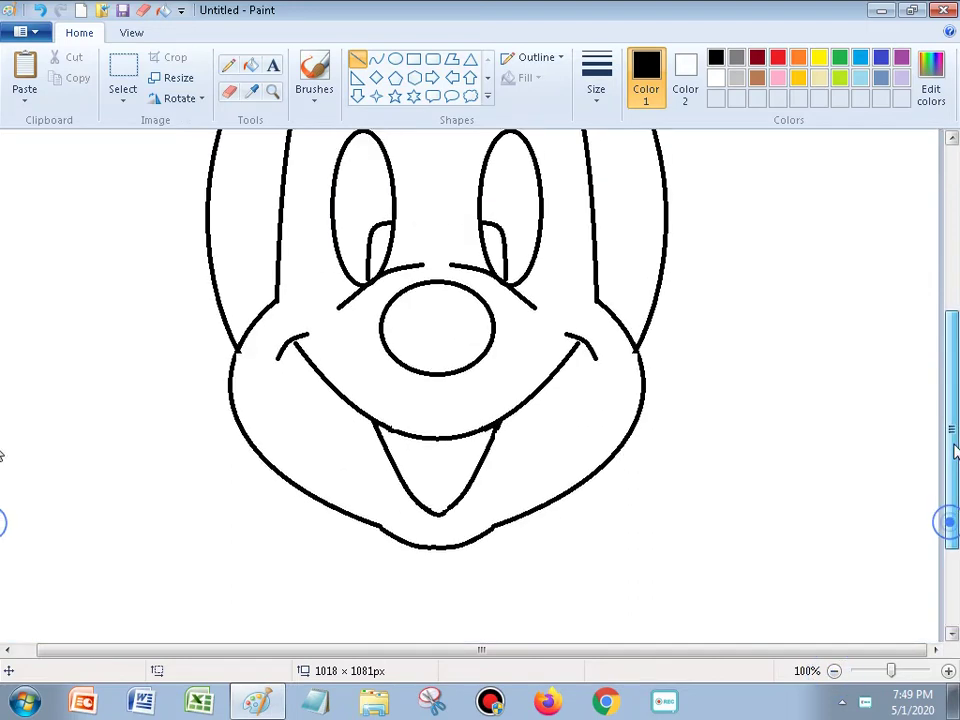
pyautogui.scroll(-1, 4, 338)
pyautogui.scroll(-3, 4, 360)
pyautogui.scroll(5, 937, 338)
pyautogui.scroll(1, 928, 291)
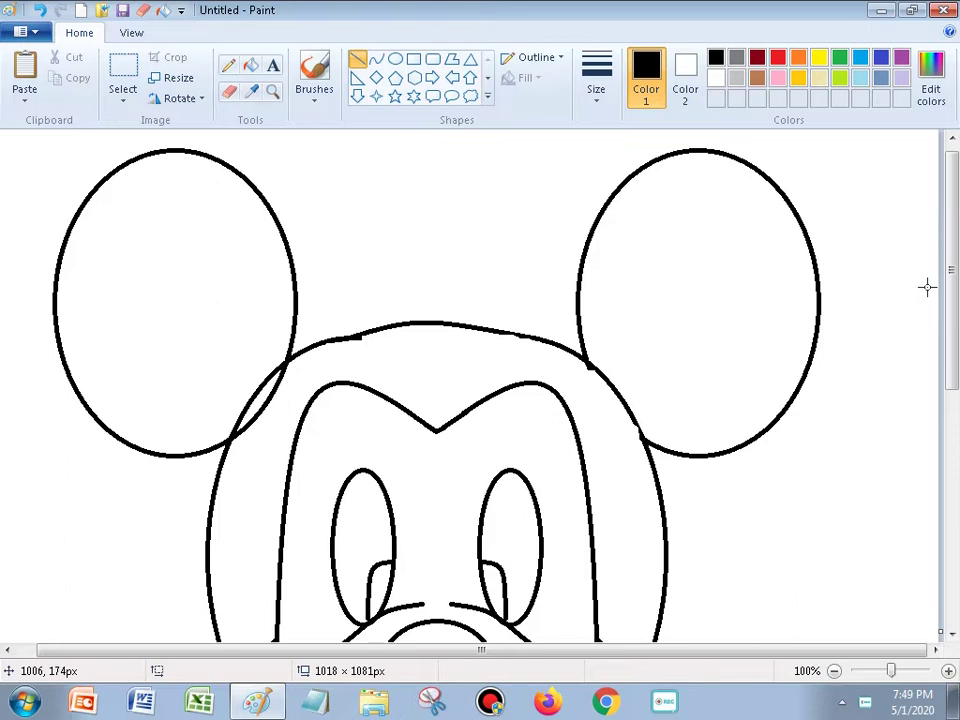
# - Fill both ears and the hair area around the face with black
pyautogui.click(716, 60)
pyautogui.click(250, 67)
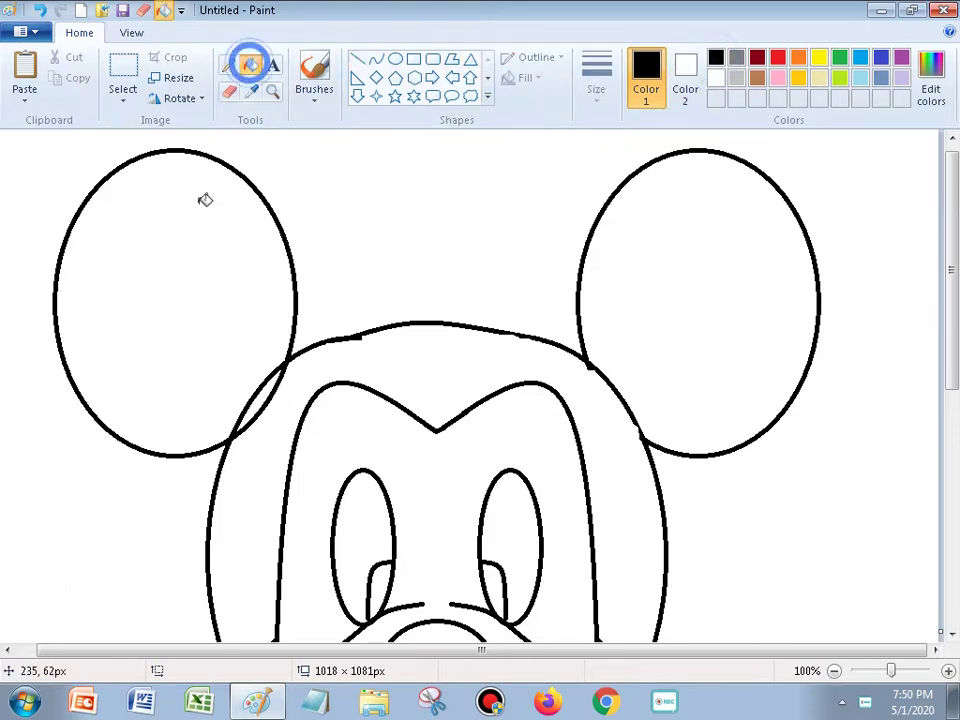
pyautogui.click(185, 230)
pyautogui.click(778, 292)
pyautogui.scroll(-3, 427, 416)
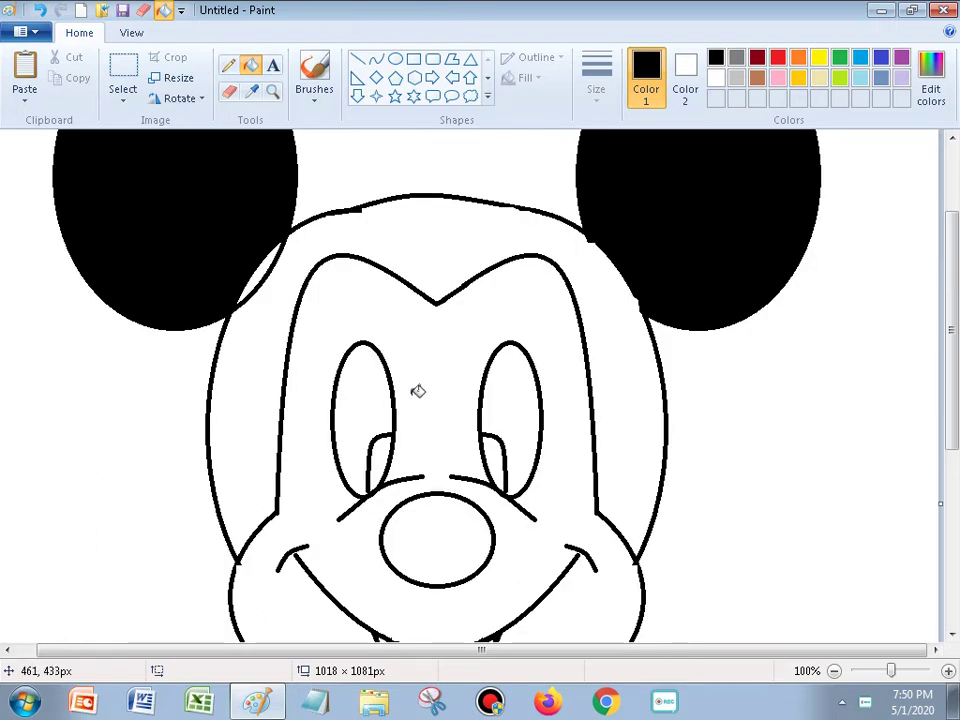
pyautogui.click(255, 318)
# - Fill both pupils and the nose with black
pyautogui.click(378, 453)
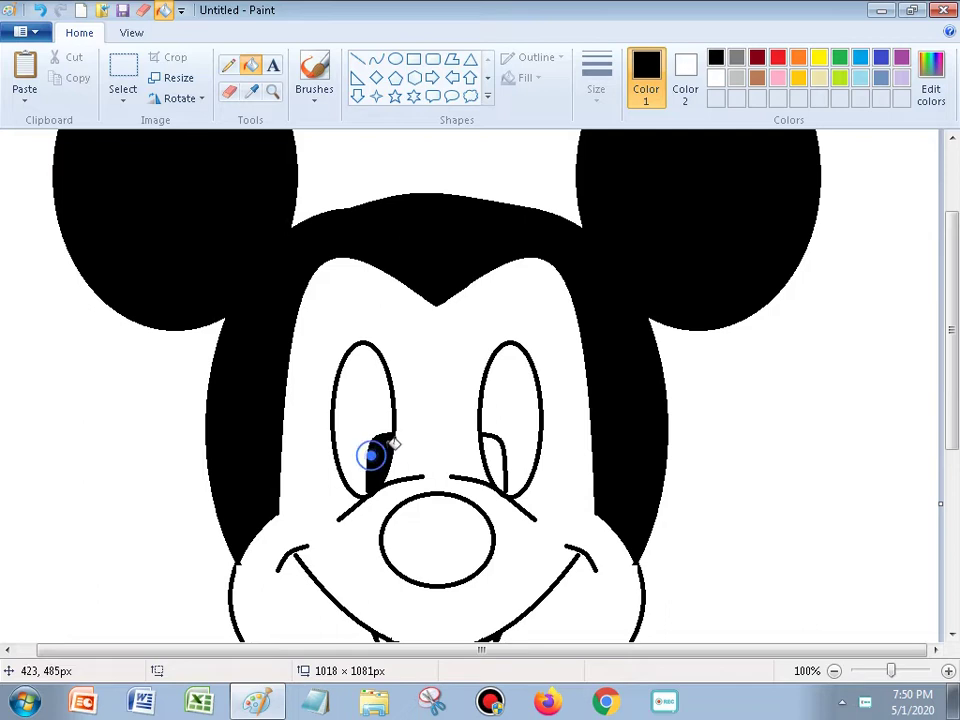
pyautogui.click(505, 453)
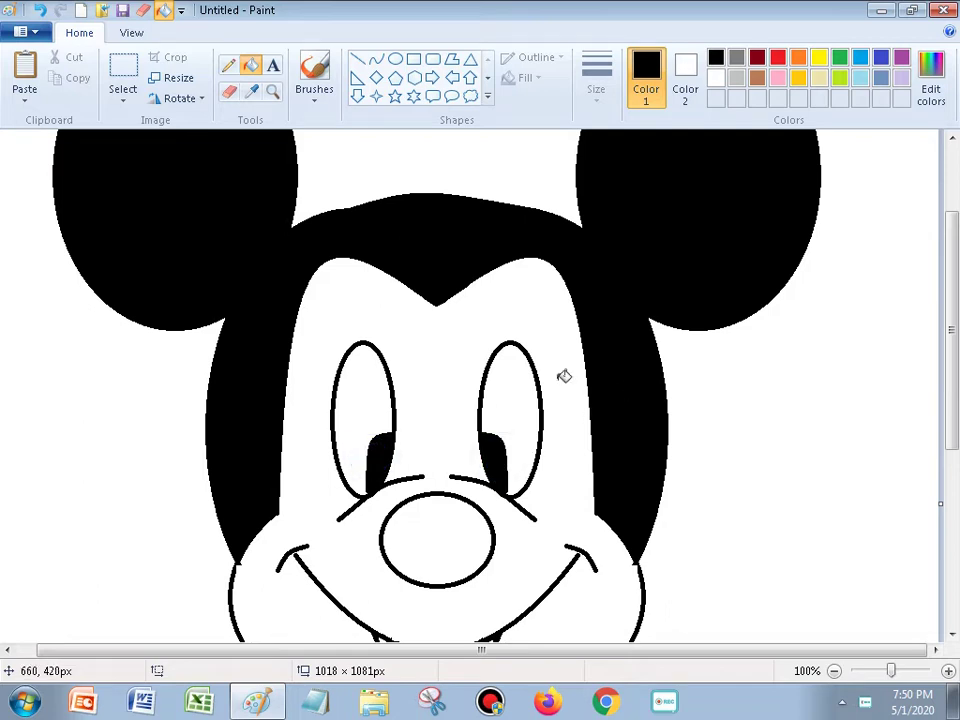
pyautogui.scroll(-3, 532, 555)
pyautogui.click(456, 409)
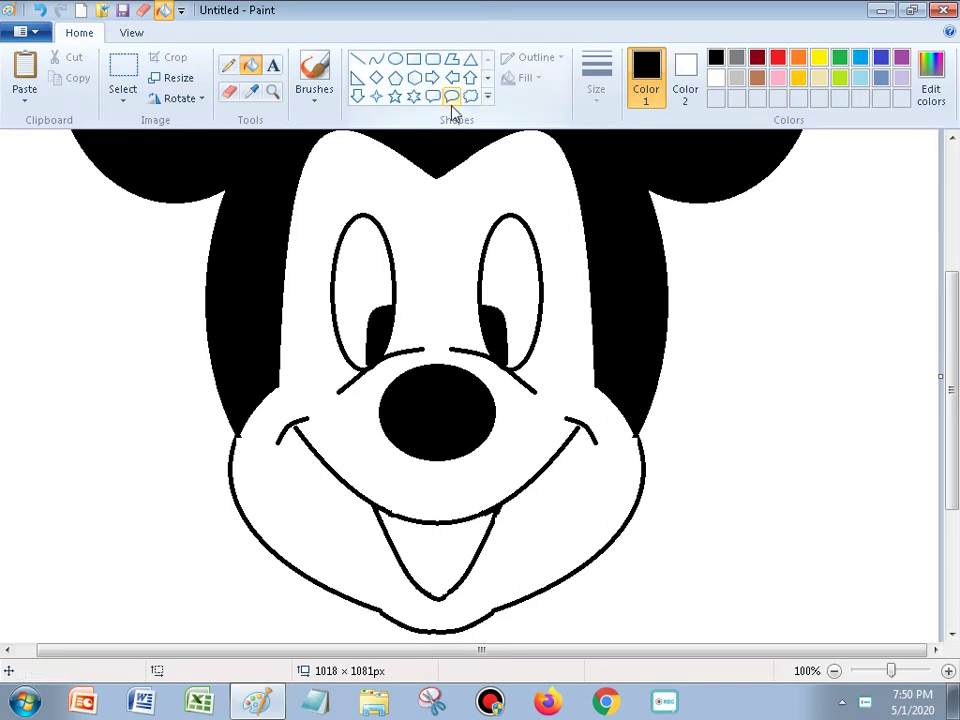
# - Draw the tongue's upper edge as two thin black arcs across the open mouth and set the line width to the third thickness
pyautogui.click(376, 58)
pyautogui.click(948, 670)
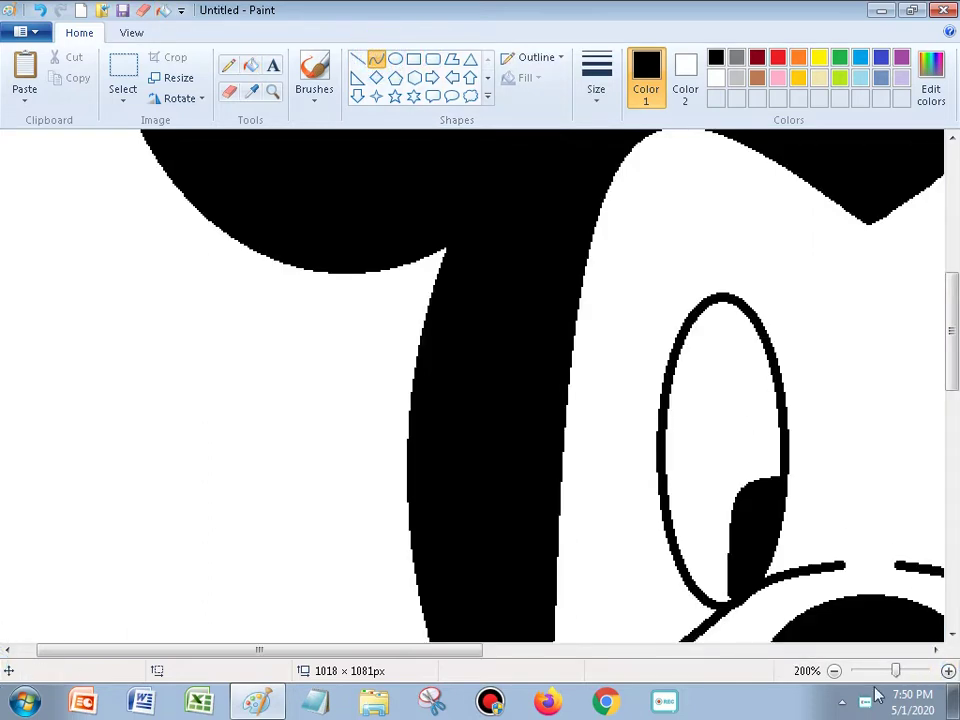
pyautogui.moveTo(317, 650); pyautogui.dragTo(536, 647)
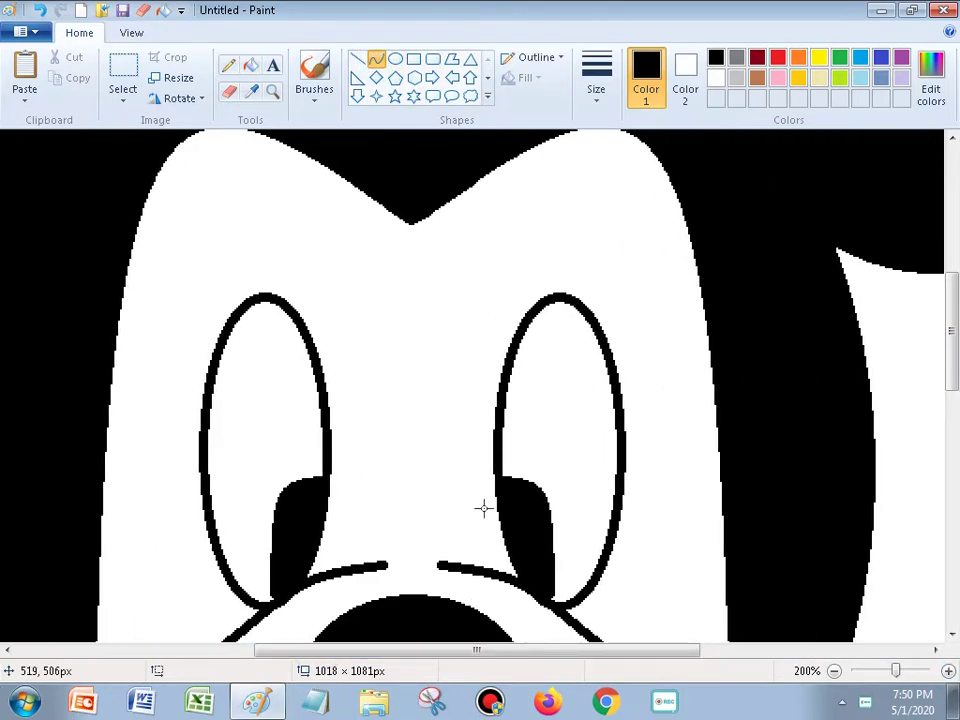
pyautogui.scroll(-5, 484, 469)
pyautogui.scroll(-3, 484, 471)
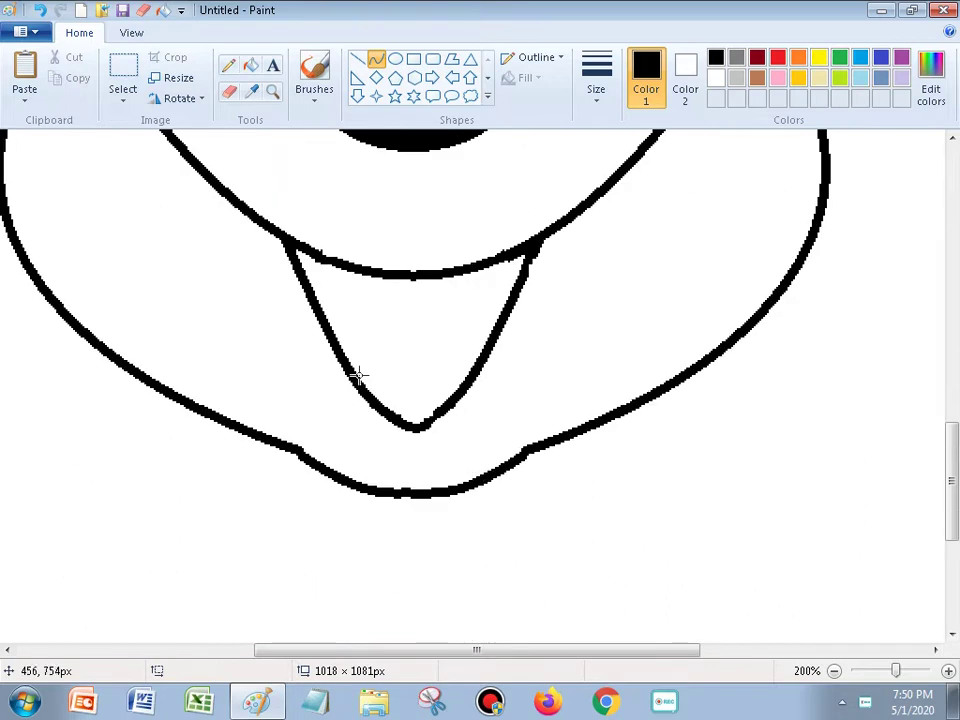
pyautogui.moveTo(323, 321); pyautogui.dragTo(449, 301)
pyautogui.click(582, 322)
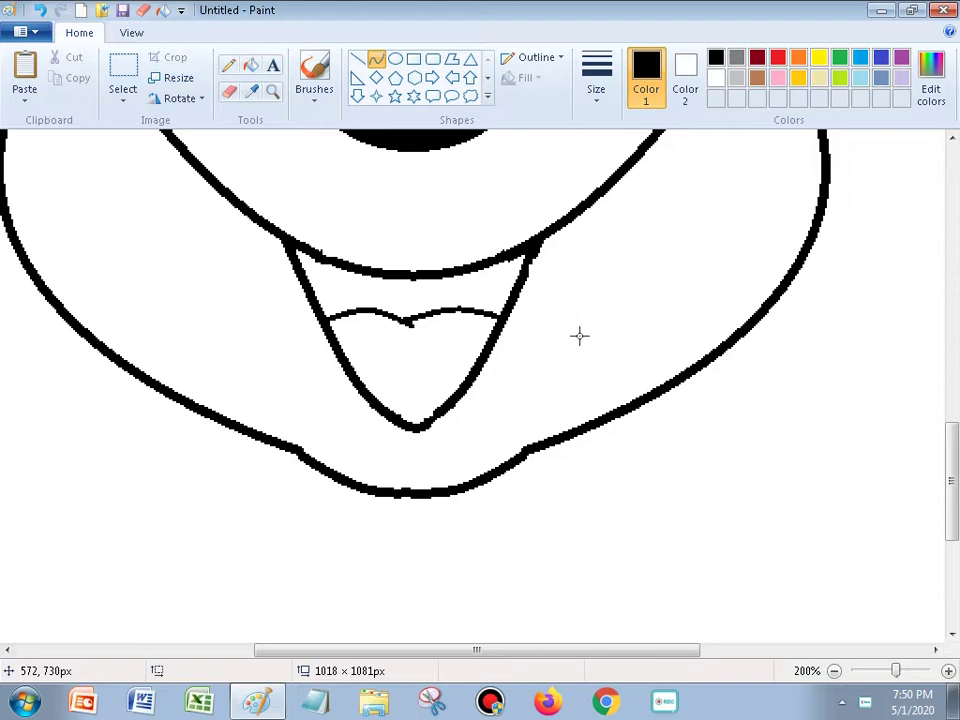
pyautogui.click(597, 90)
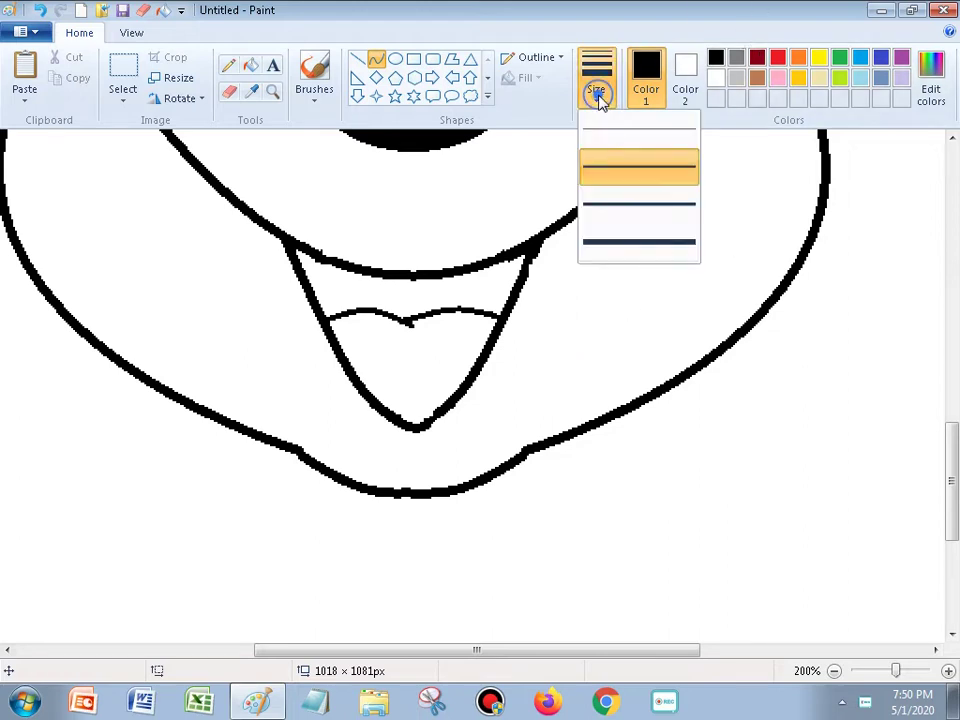
pyautogui.click(632, 216)
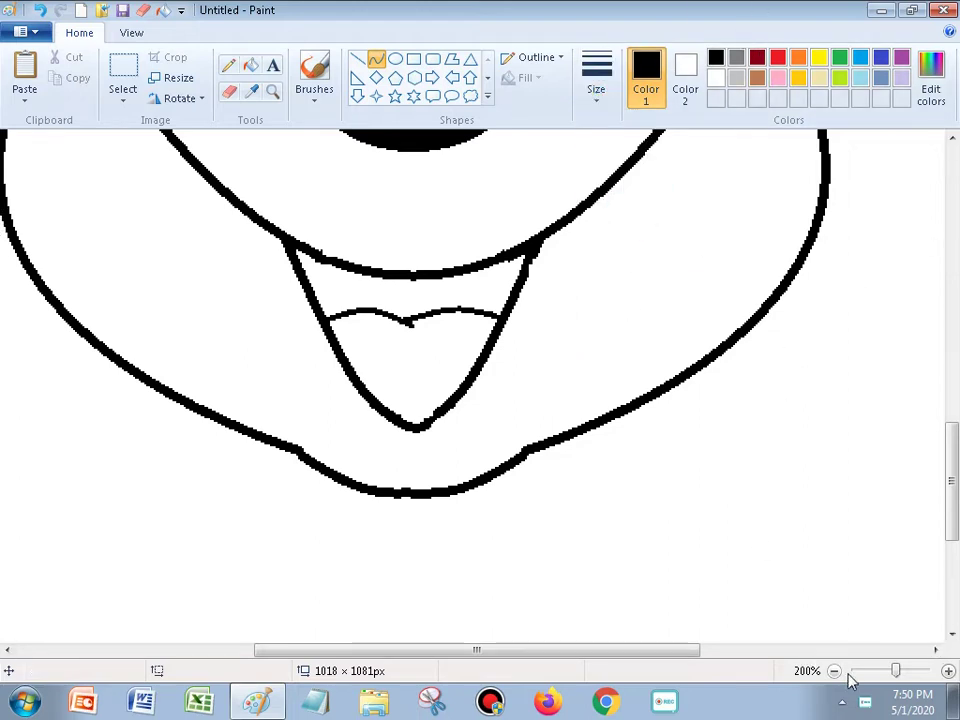
# - Fill the face with yellow, and refill it with the palette's light yellow
pyautogui.click(833, 671)
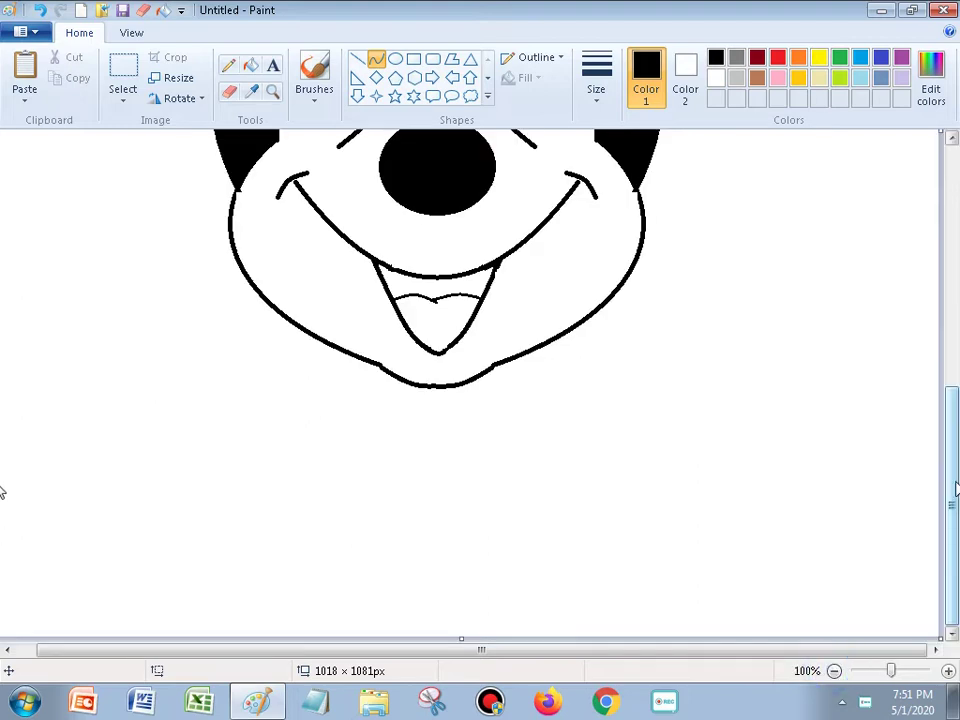
pyautogui.scroll(5, 2, 420)
pyautogui.scroll(3, 4, 300)
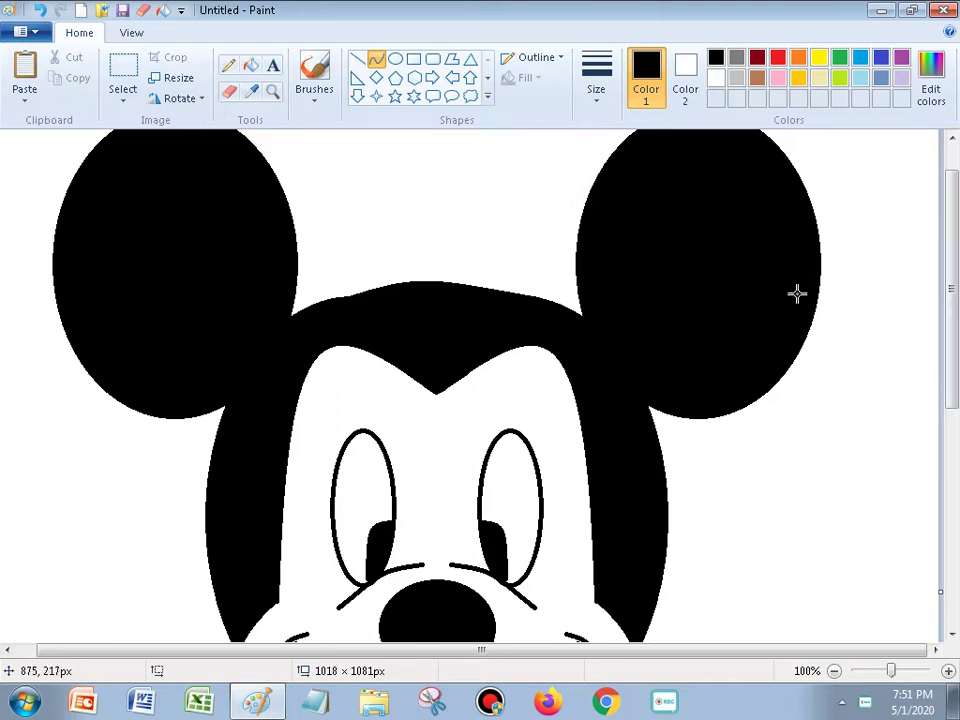
pyautogui.click(818, 57)
pyautogui.click(250, 65)
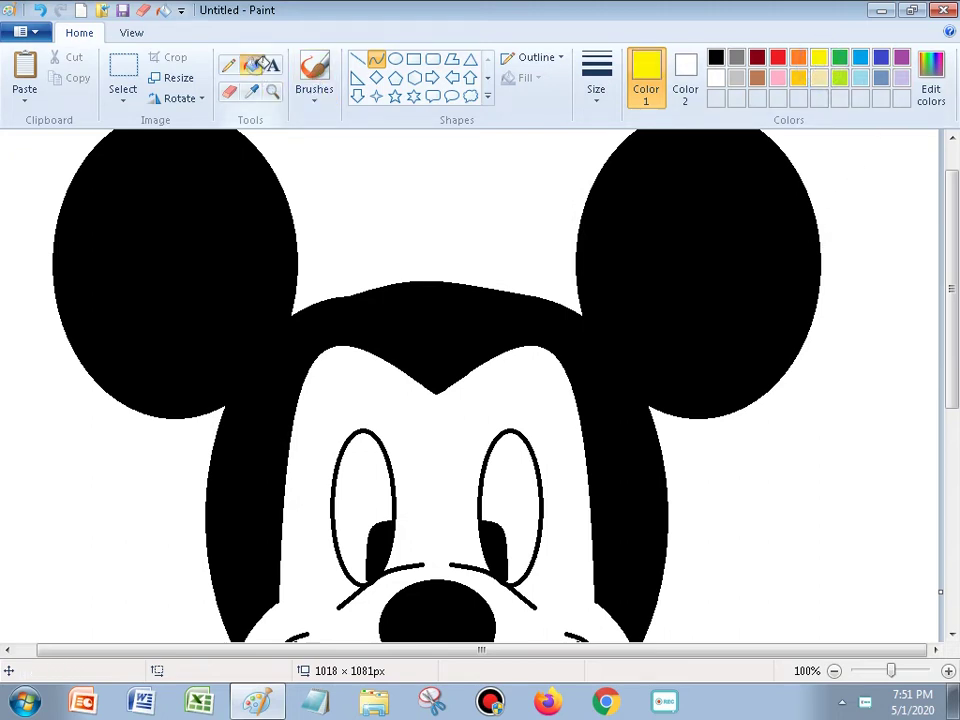
pyautogui.click(439, 470)
pyautogui.click(816, 77)
pyautogui.click(467, 389)
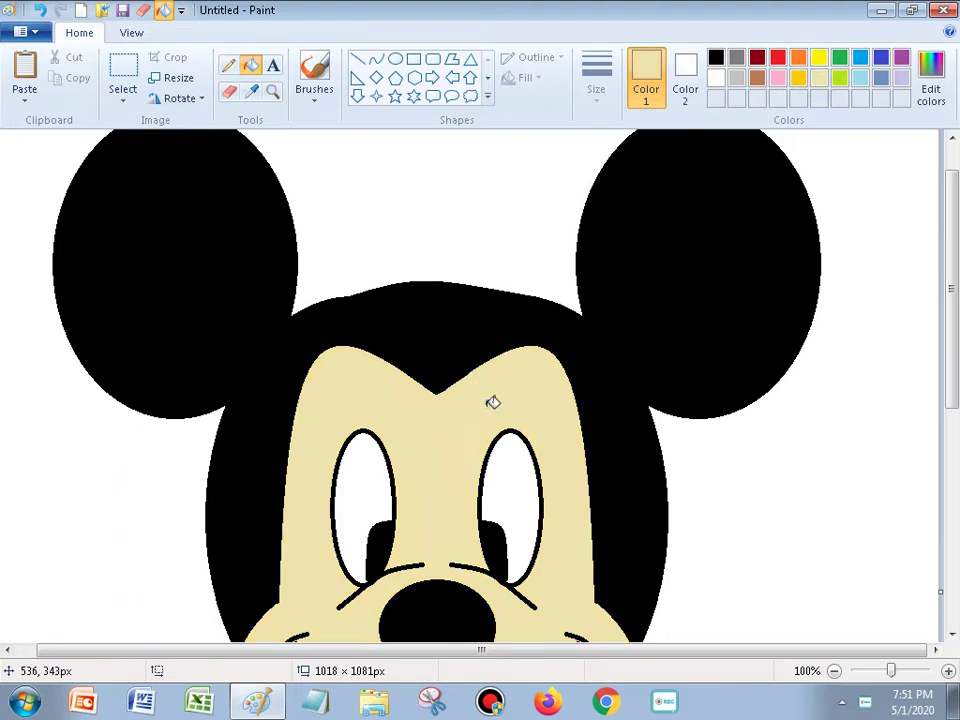
# - Fill the tongue with red and the mouth opening above it with black
pyautogui.scroll(-5, 493, 402)
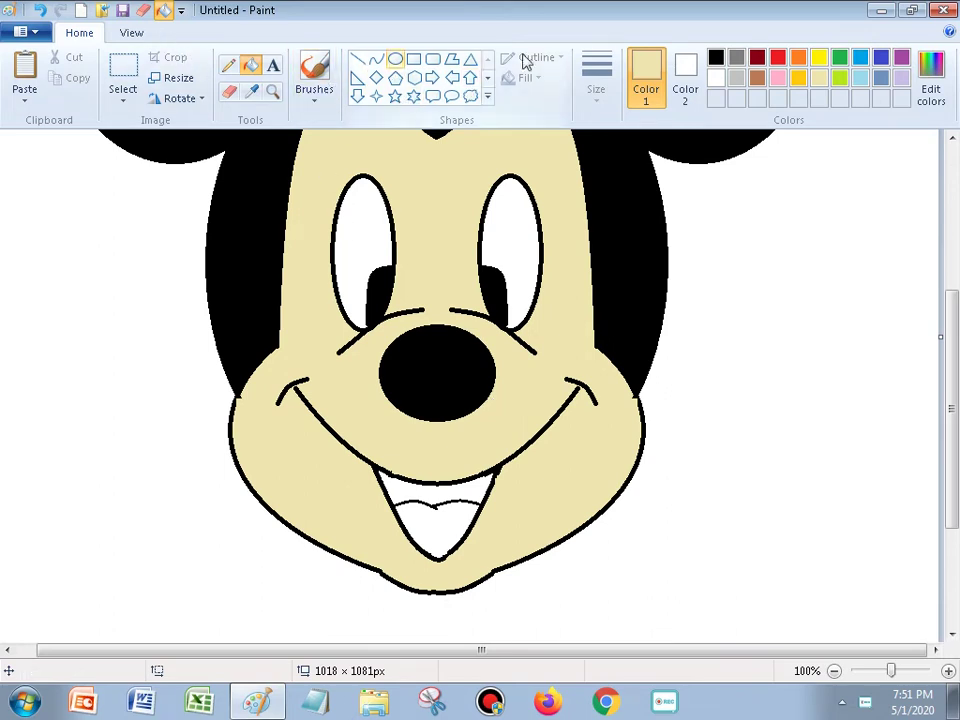
pyautogui.click(783, 62)
pyautogui.click(451, 506)
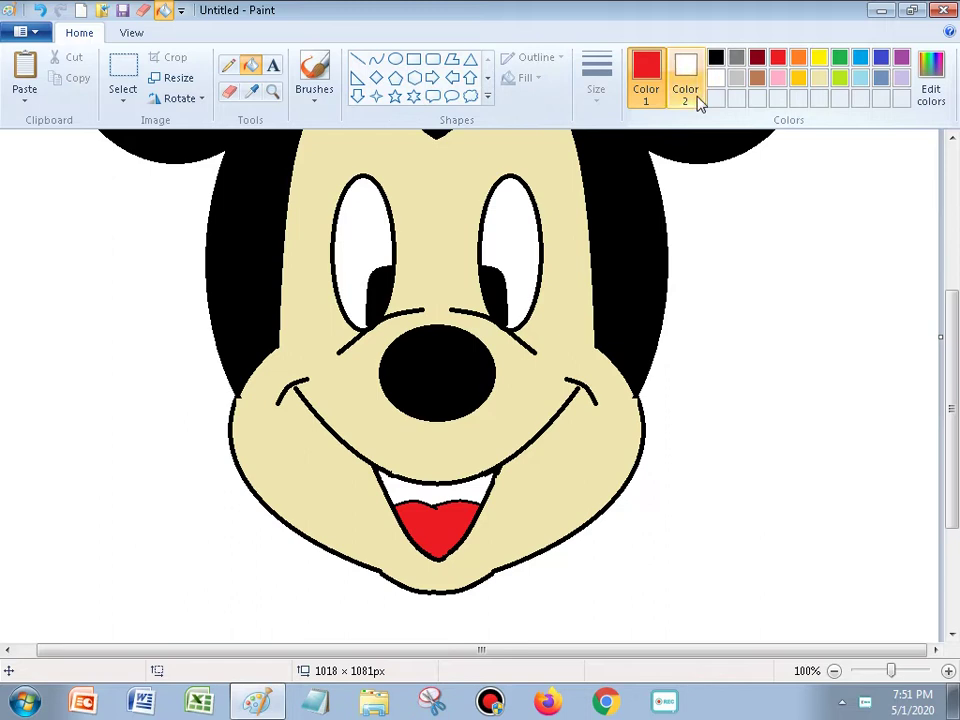
pyautogui.click(716, 57)
pyautogui.click(467, 489)
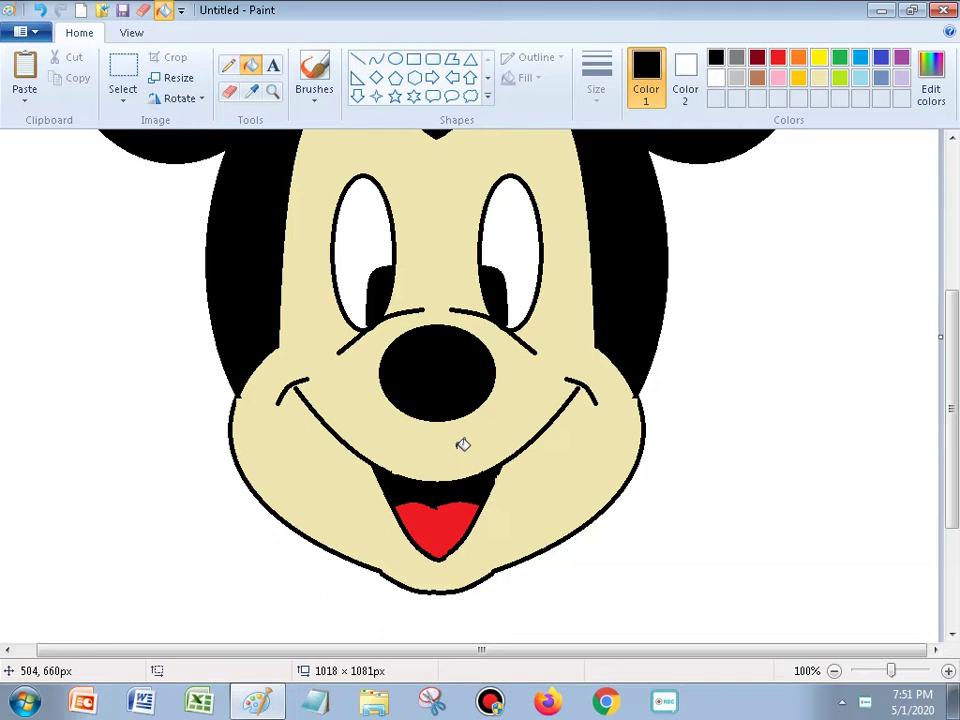
# - Define a pale yellow custom colour with hue 40, saturation 240 and luminosity 195
pyautogui.scroll(5, 533, 402)
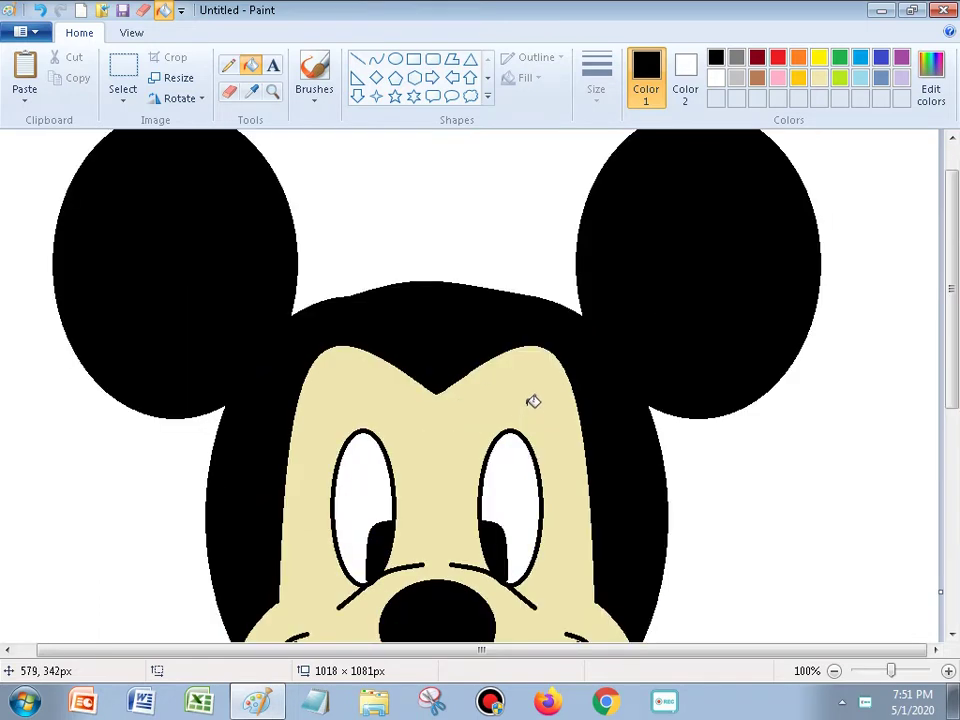
pyautogui.click(933, 90)
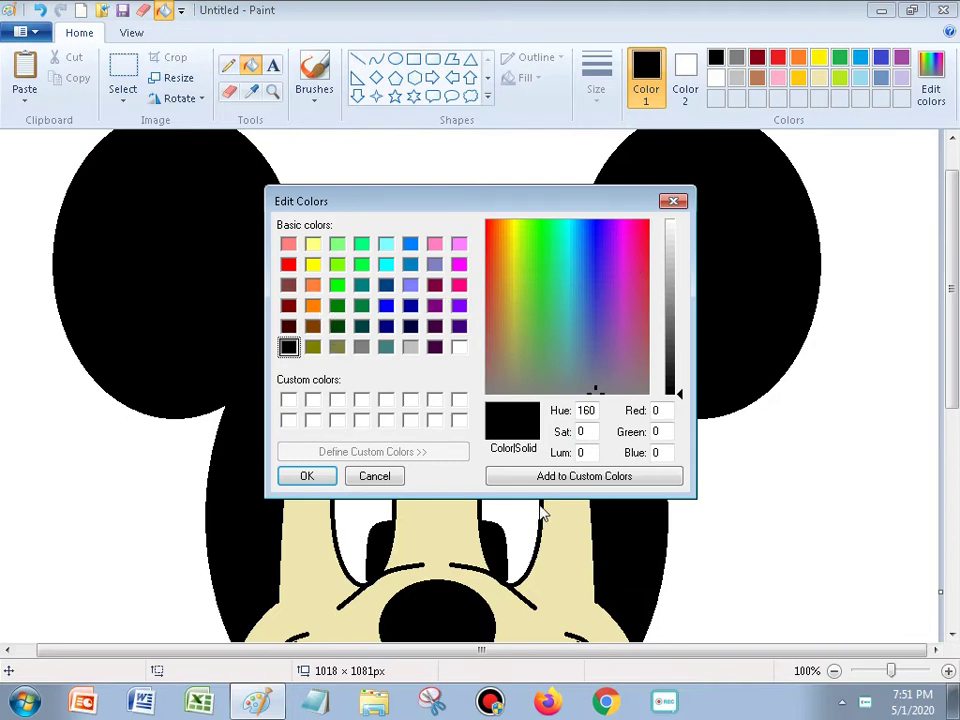
pyautogui.click(522, 290)
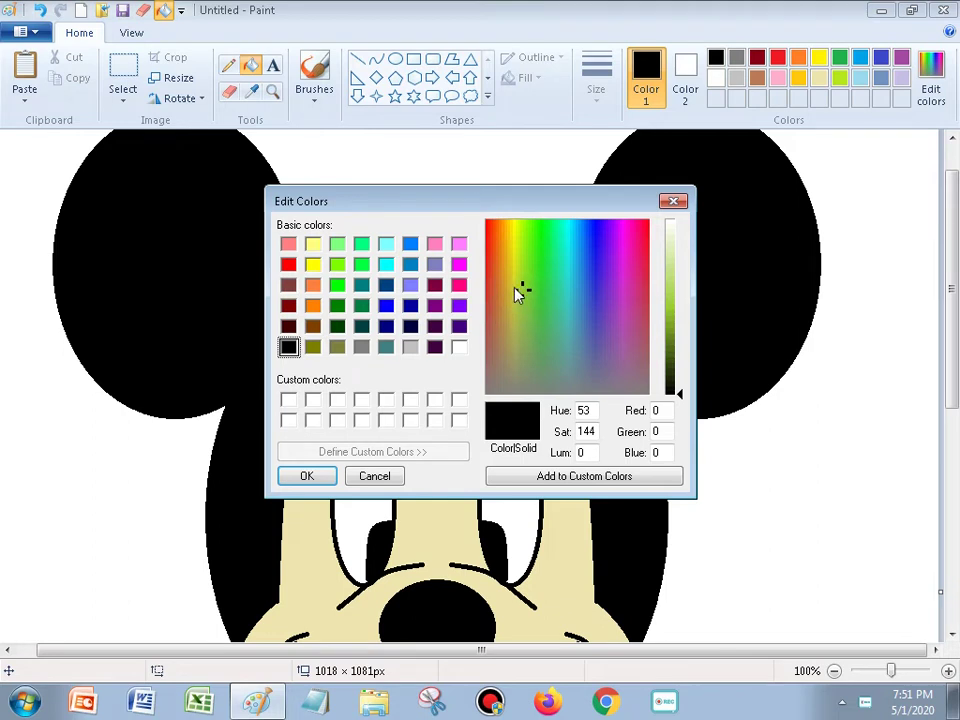
pyautogui.moveTo(517, 289); pyautogui.dragTo(514, 235)
pyautogui.click(313, 263)
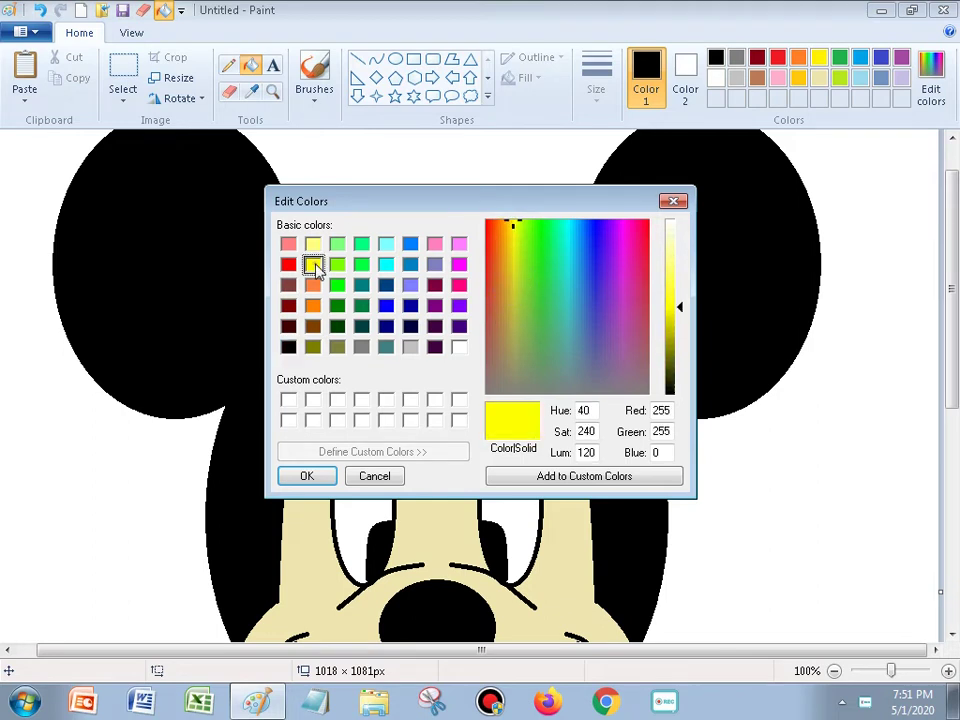
pyautogui.moveTo(680, 311); pyautogui.dragTo(683, 258)
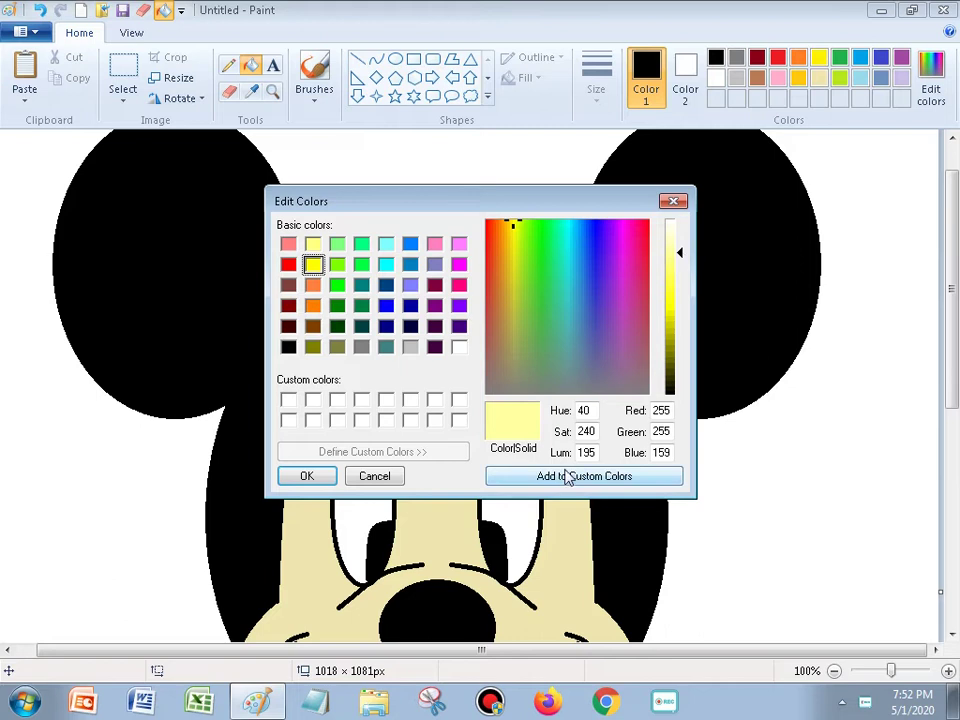
pyautogui.click(303, 470)
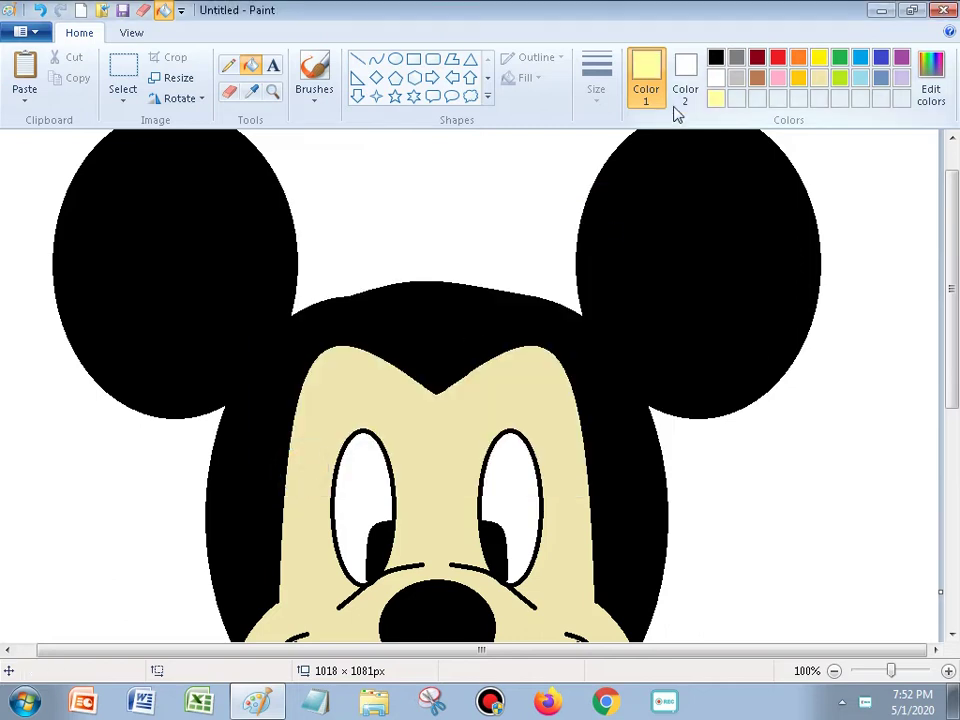
# - Refill the whole face with the custom pale yellow
pyautogui.click(716, 98)
pyautogui.click(484, 434)
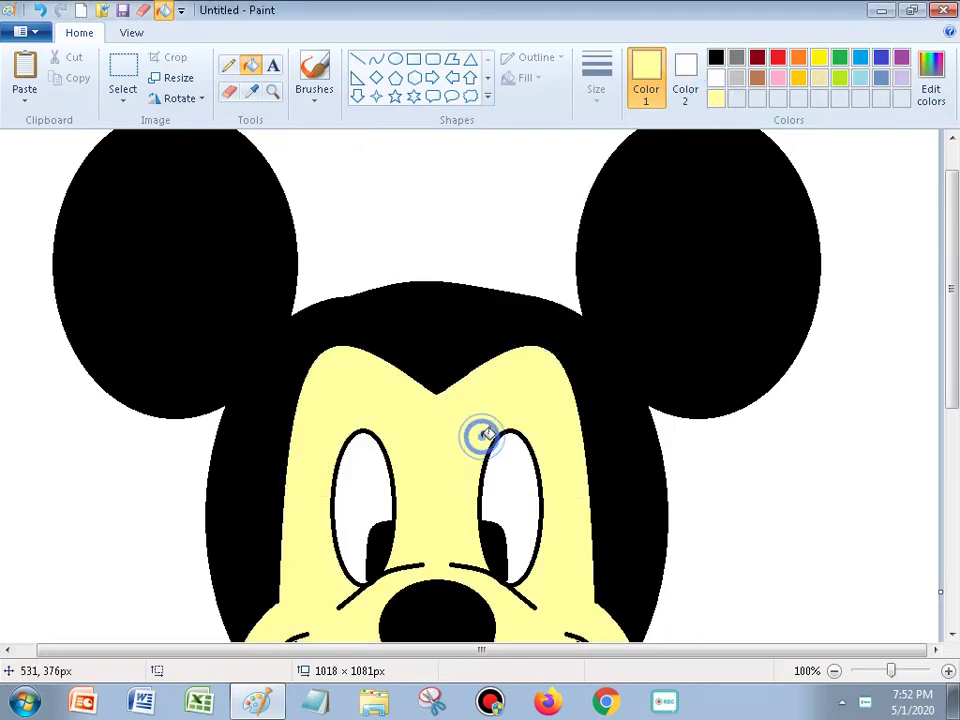
pyautogui.scroll(-6, 554, 353)
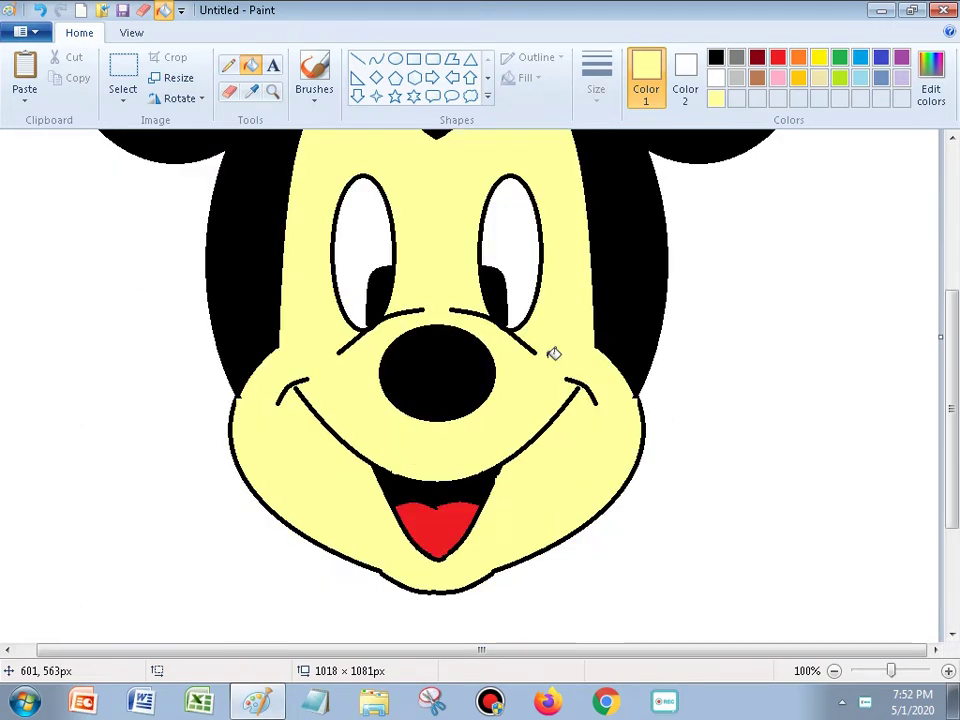
# - Try twice to fill the left eye's pupil with white, undoing each fill
pyautogui.scroll(3, 482, 259)
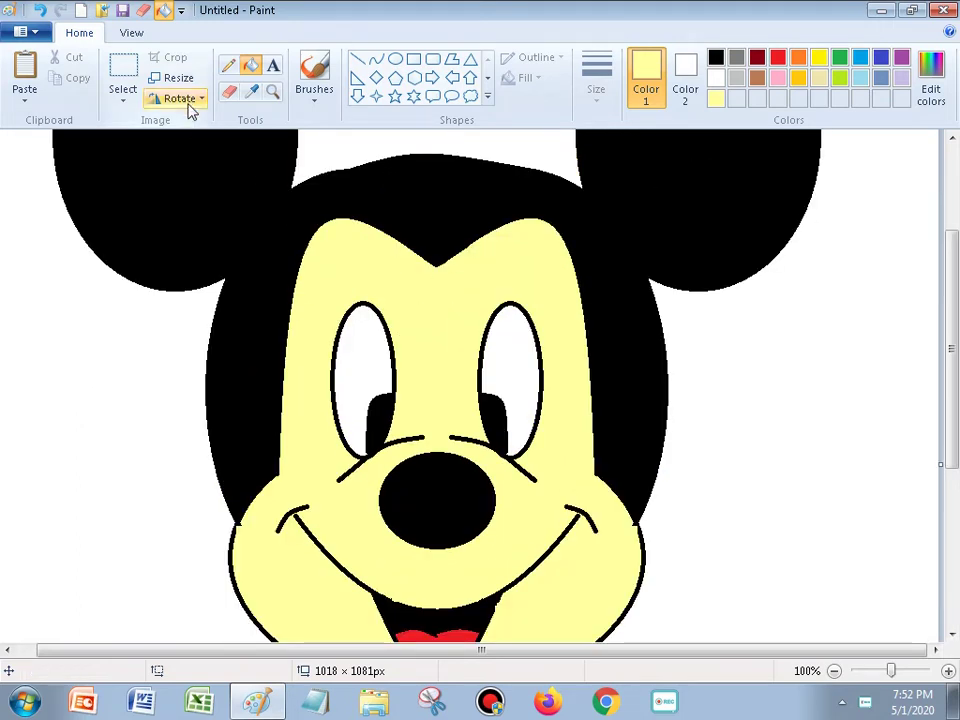
pyautogui.click(716, 82)
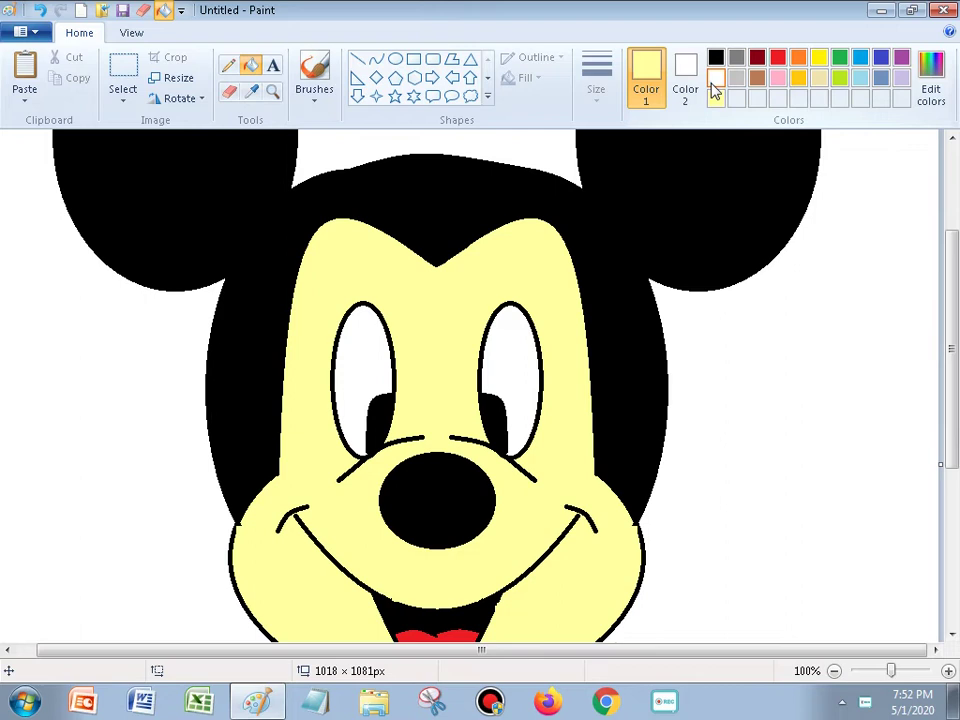
pyautogui.click(385, 415)
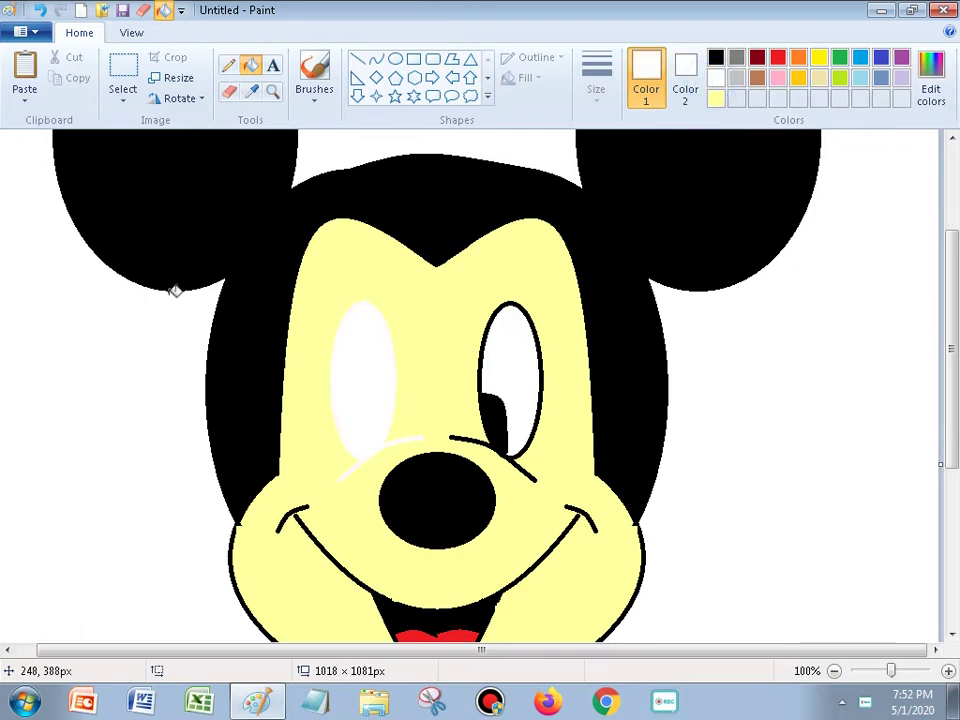
pyautogui.click(38, 10)
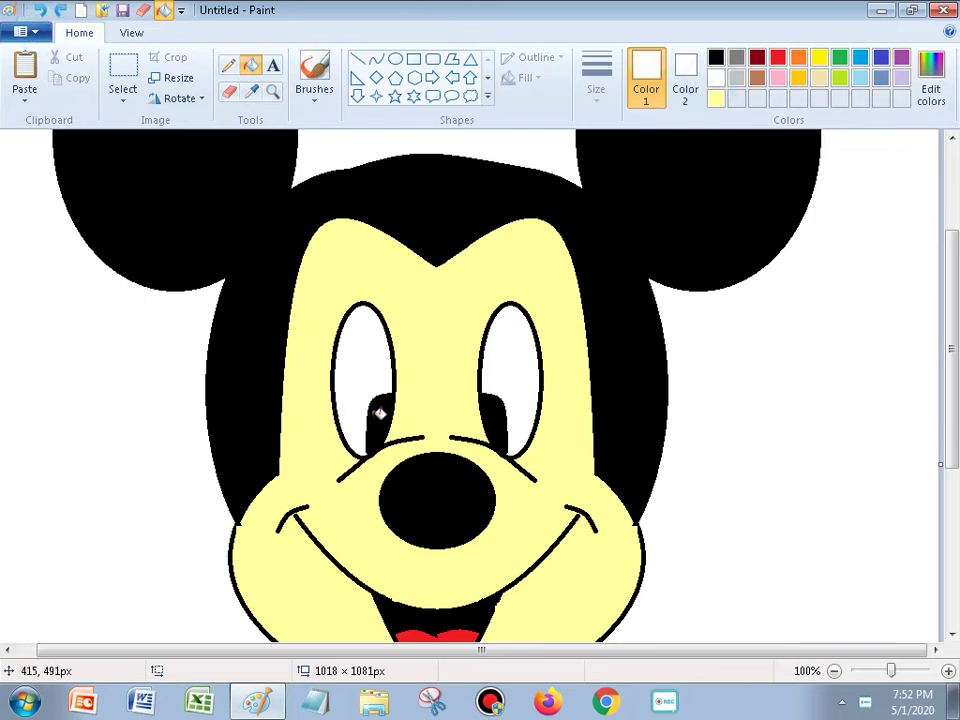
pyautogui.click(380, 413)
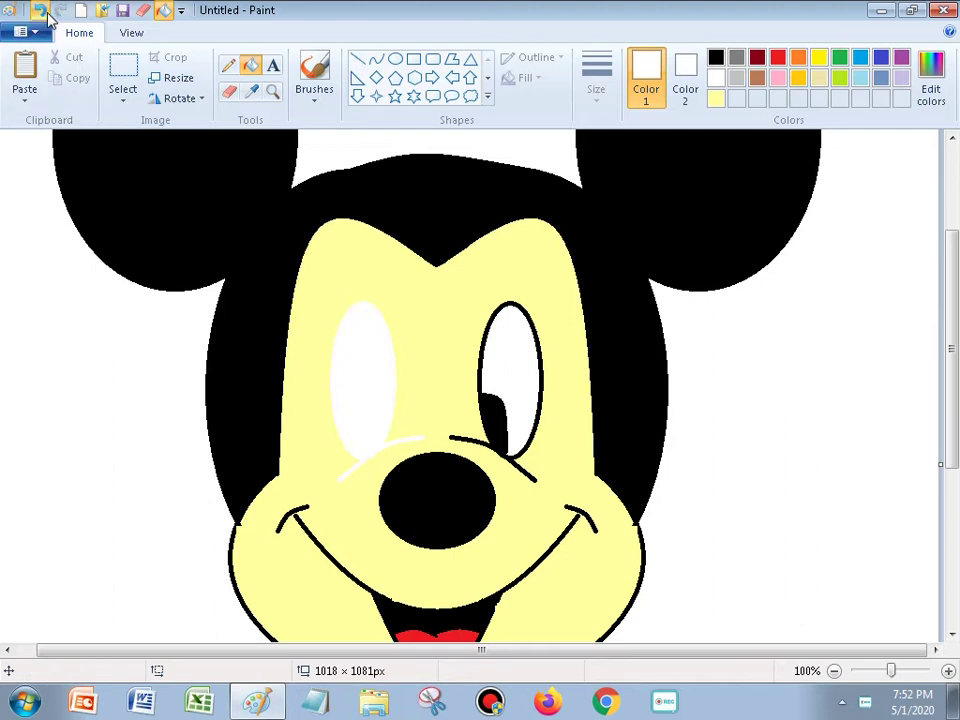
pyautogui.click(40, 11)
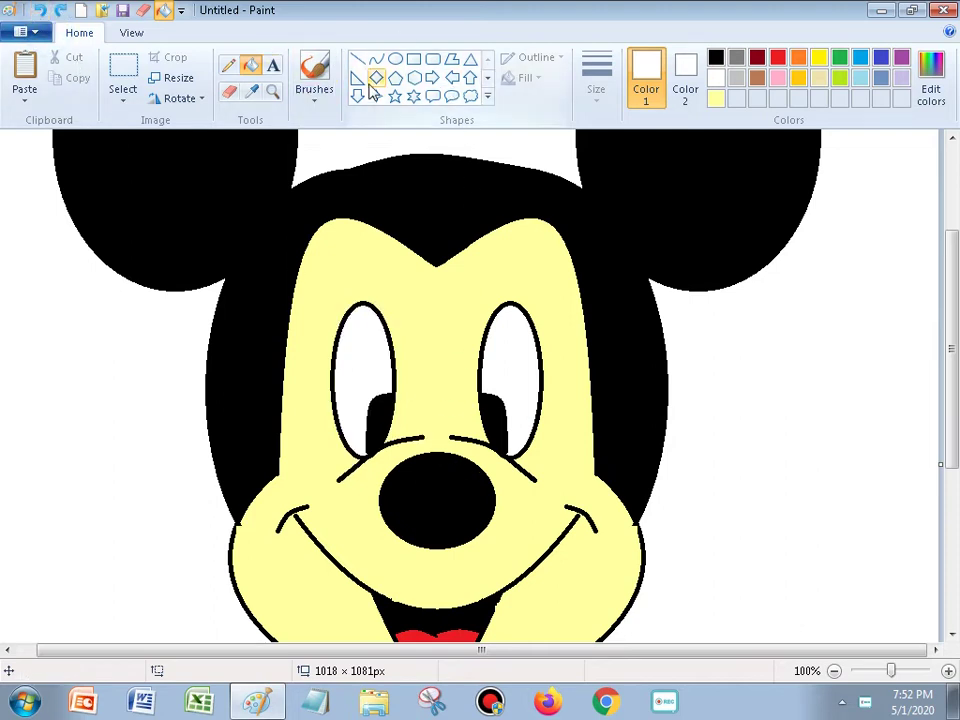
# - Draw a small white-outlined ellipse near the top of the nose and shrink it to about 13 × 9 px
pyautogui.click(394, 60)
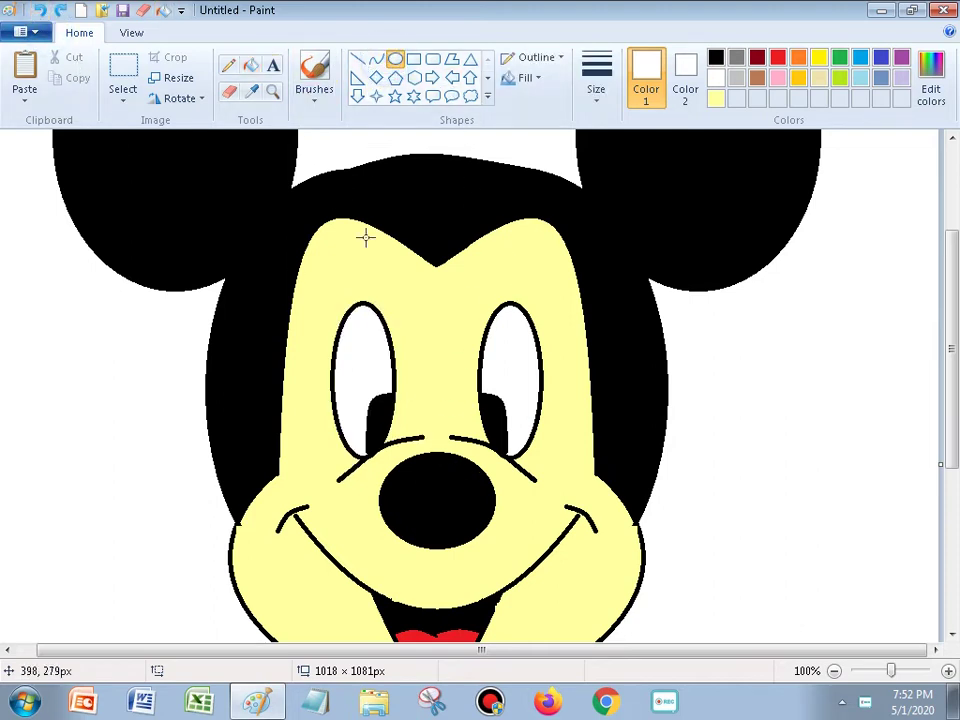
pyautogui.moveTo(431, 467)
pyautogui.mouseDown()
pyautogui.moveTo(444, 479)
pyautogui.moveTo(440, 470)
pyautogui.mouseUp()
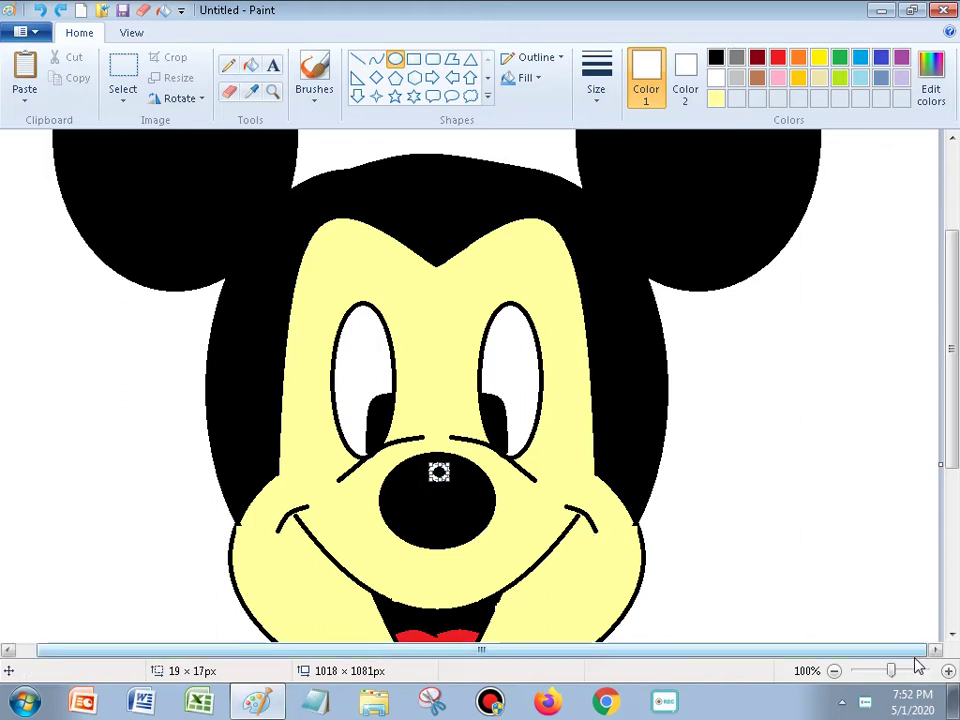
pyautogui.click(948, 671)
pyautogui.click(948, 671)
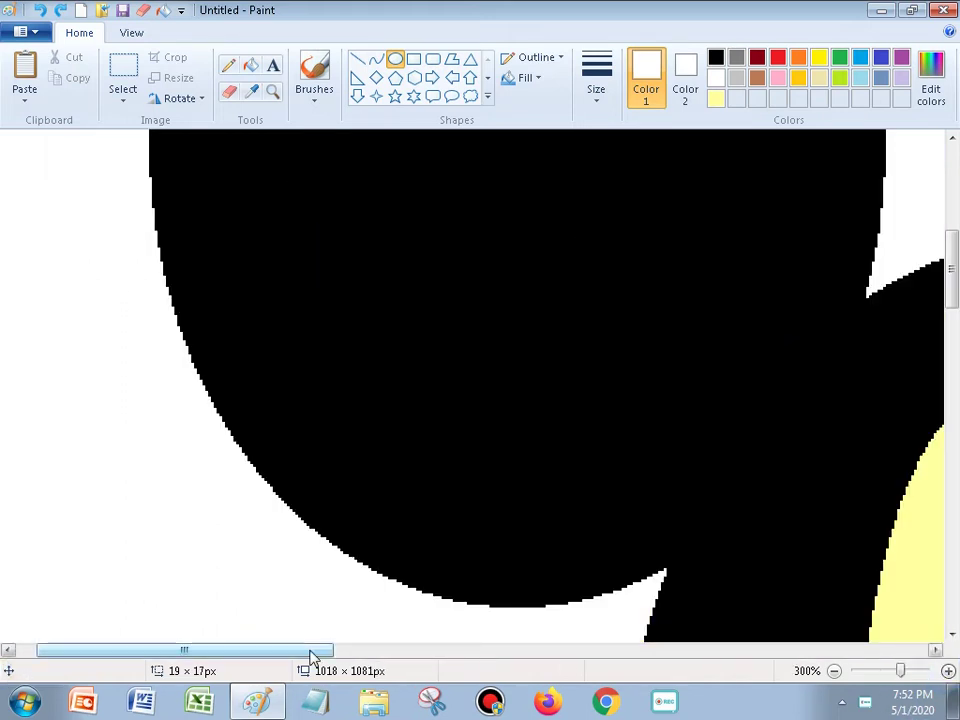
pyautogui.moveTo(313, 650); pyautogui.dragTo(639, 651)
pyautogui.scroll(-6, 358, 485)
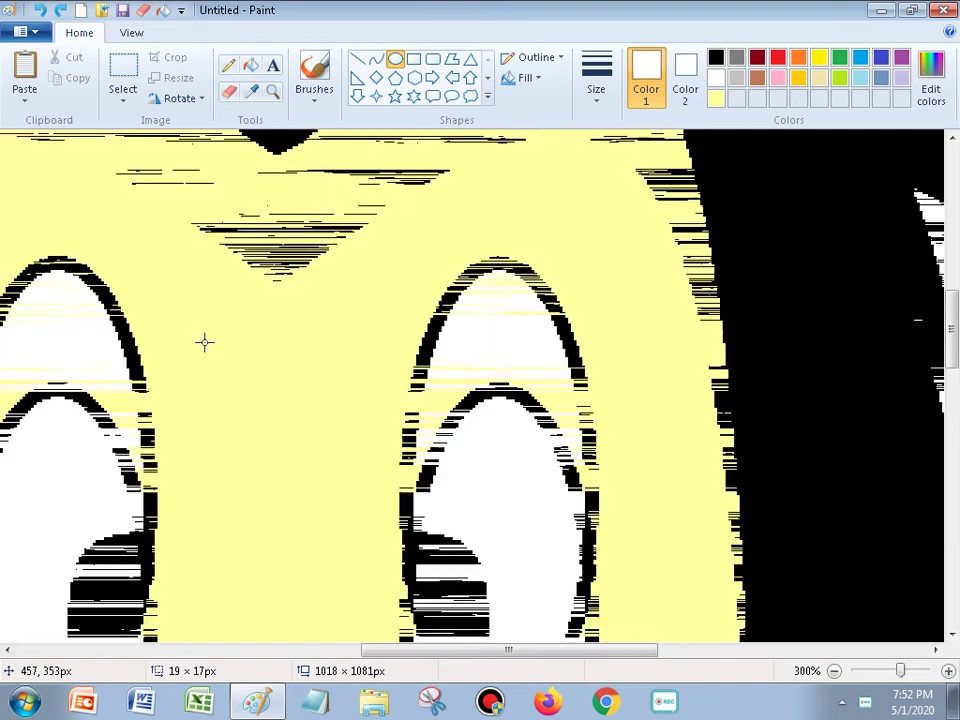
pyautogui.moveTo(312, 410); pyautogui.dragTo(305, 378)
pyautogui.scroll(-3, 323, 395)
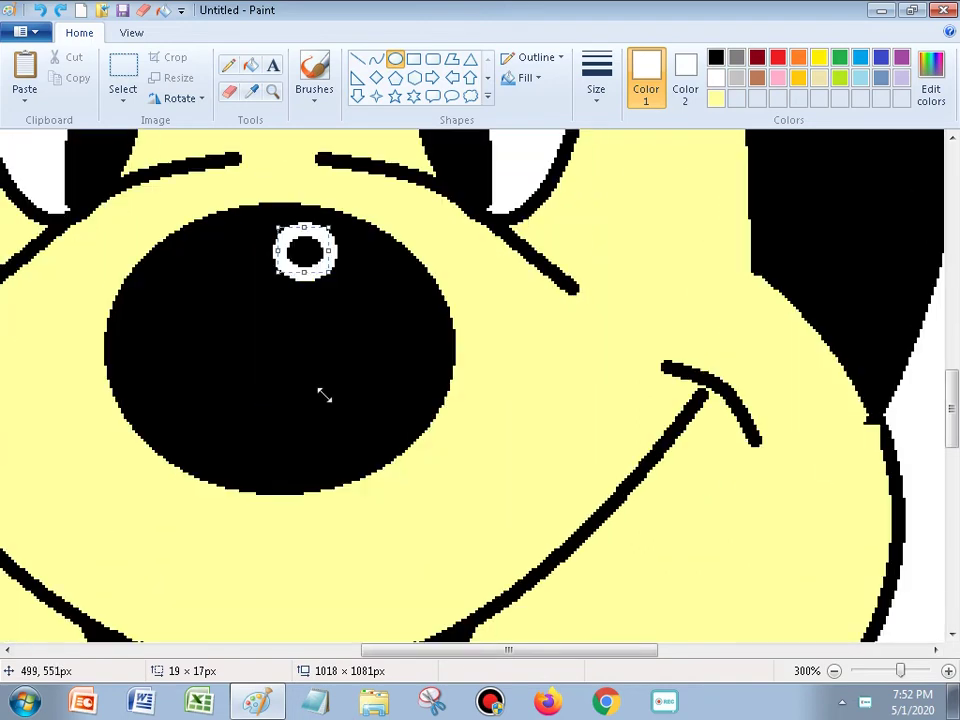
pyautogui.moveTo(338, 280); pyautogui.dragTo(312, 243)
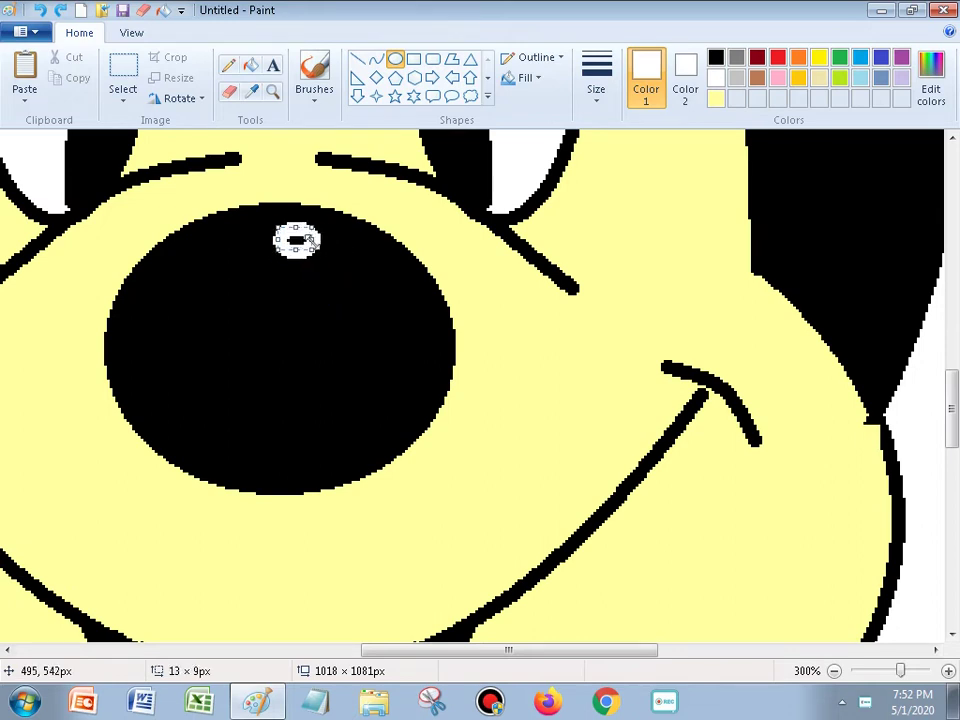
# - Fill the small ellipse on the nose with white
pyautogui.click(255, 64)
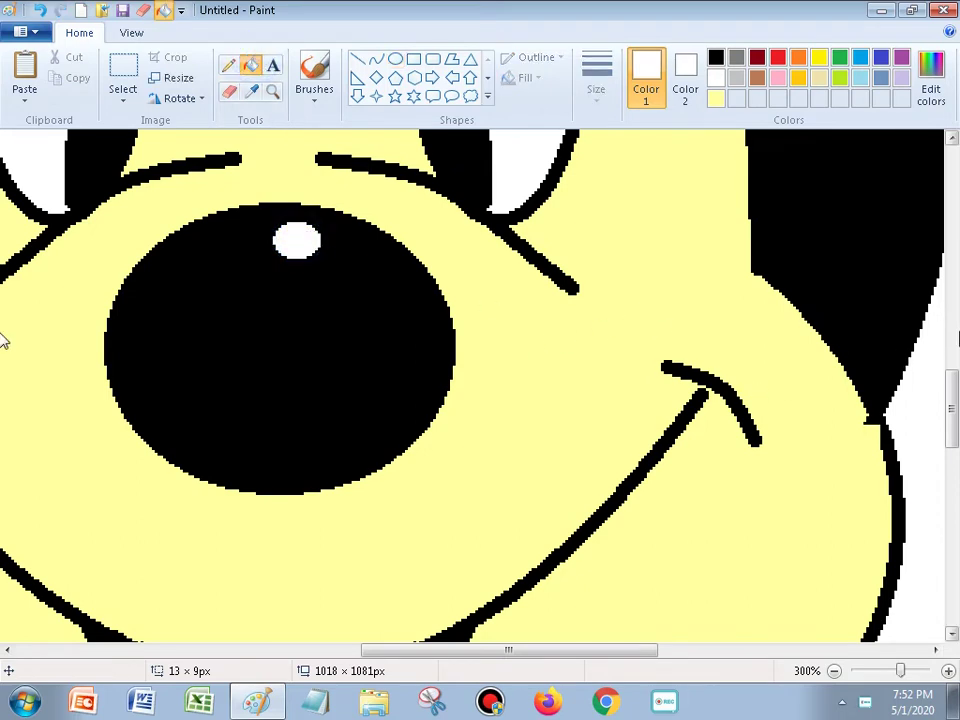
pyautogui.click(834, 671)
pyautogui.click(834, 671)
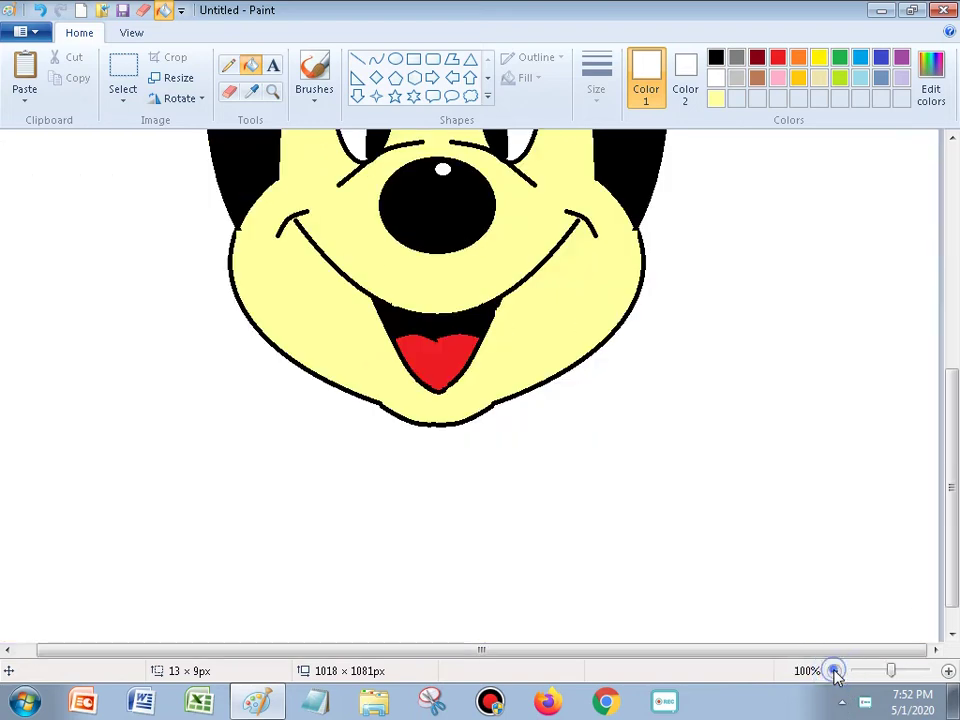
# - Draw a black curve about 29 × 79 px around the upper and outer edge of the left eye's pupil
pyautogui.moveTo(951, 495); pyautogui.dragTo(945, 335)
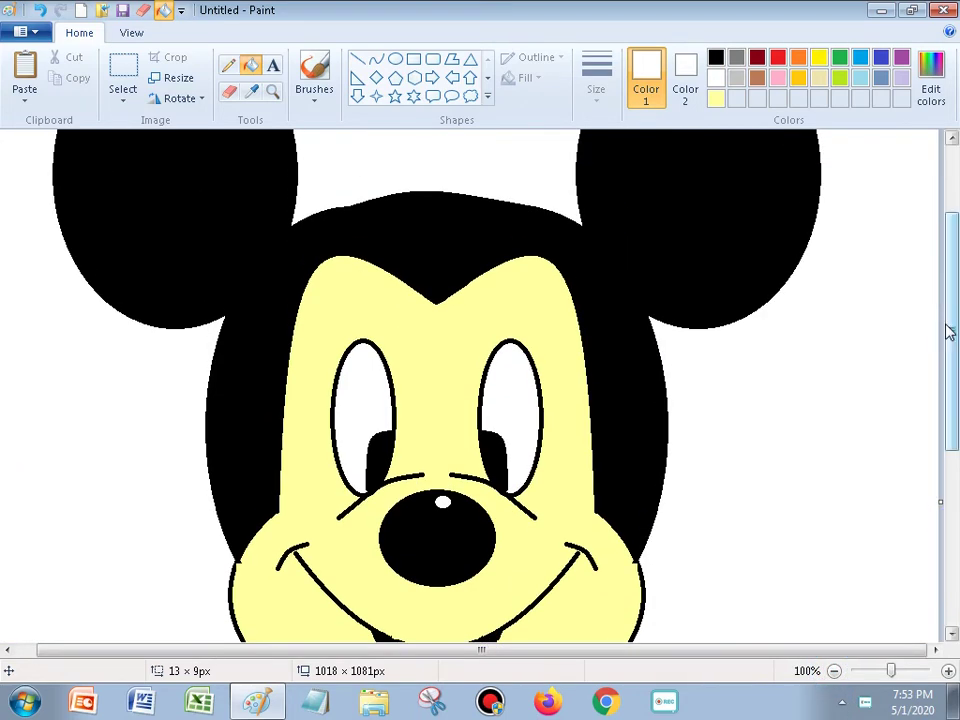
pyautogui.click(376, 61)
pyautogui.click(717, 58)
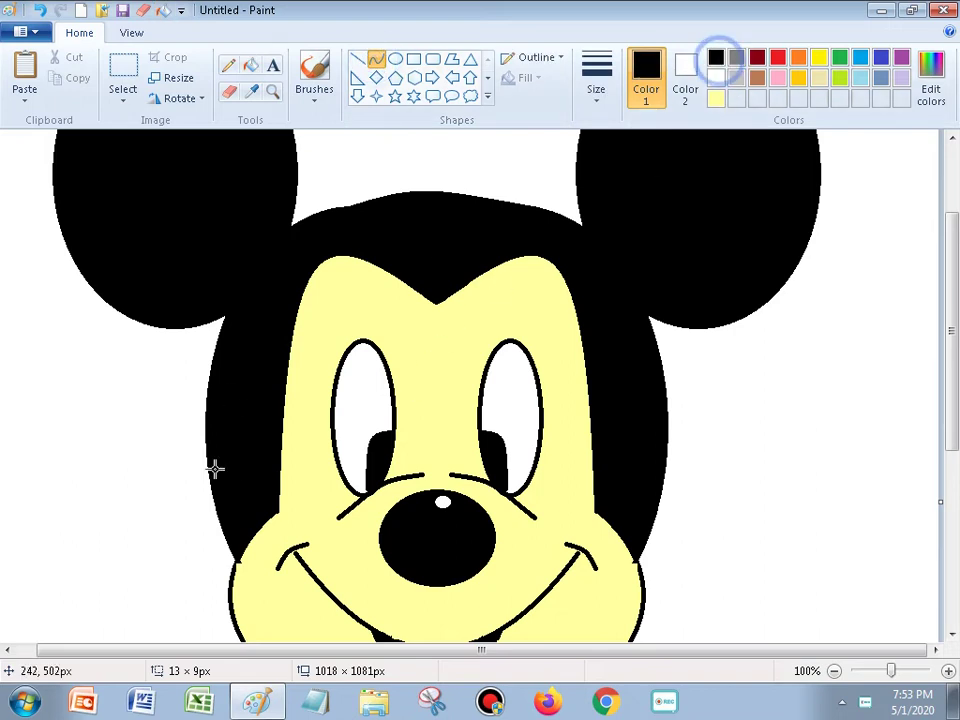
pyautogui.moveTo(390, 432); pyautogui.dragTo(365, 418)
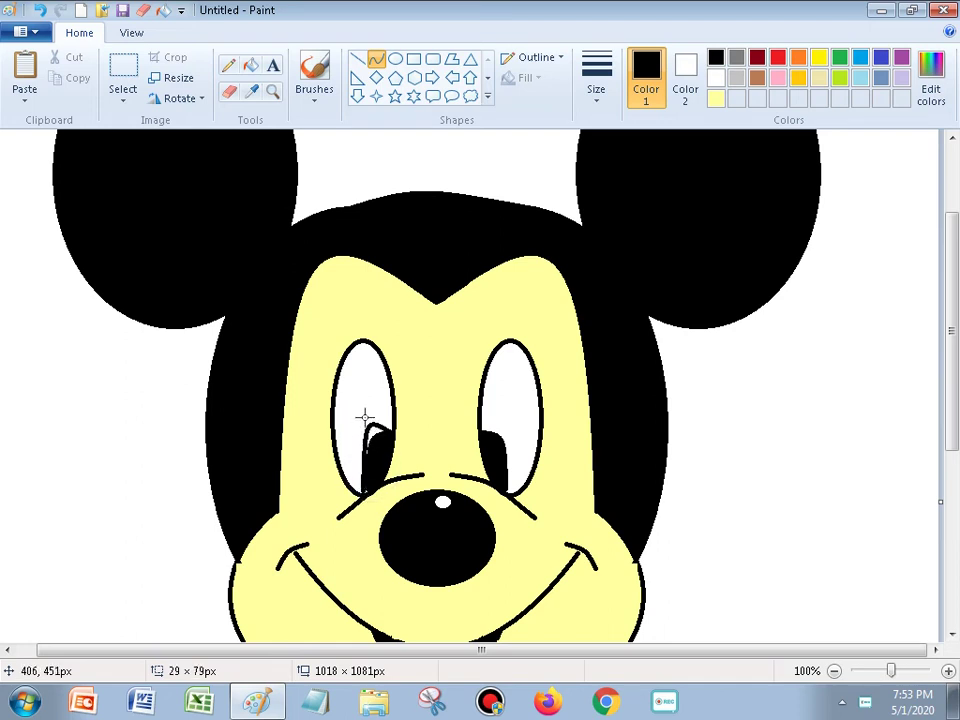
pyautogui.click(364, 418)
pyautogui.click(363, 418)
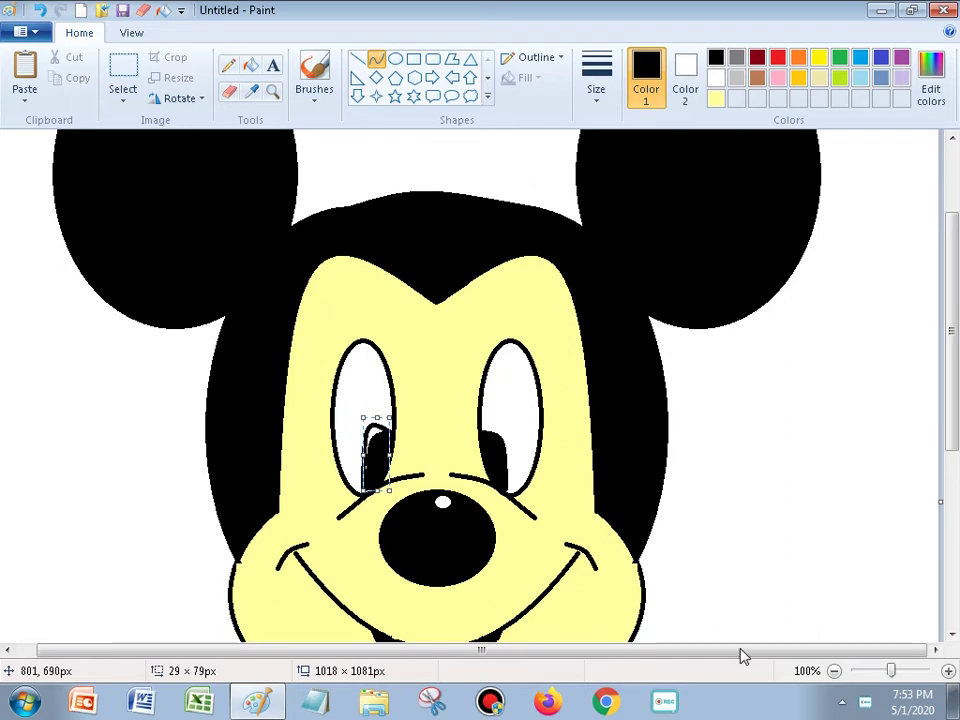
pyautogui.click(948, 671)
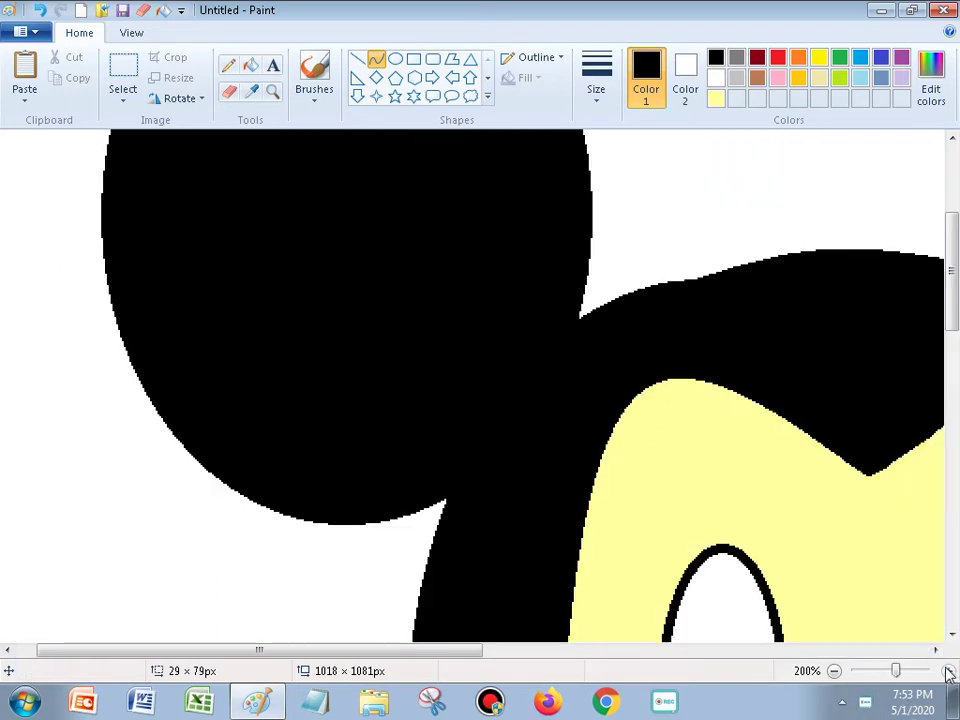
pyautogui.moveTo(236, 652); pyautogui.dragTo(457, 652)
pyautogui.scroll(-3, 508, 431)
pyautogui.rightClick(349, 374)
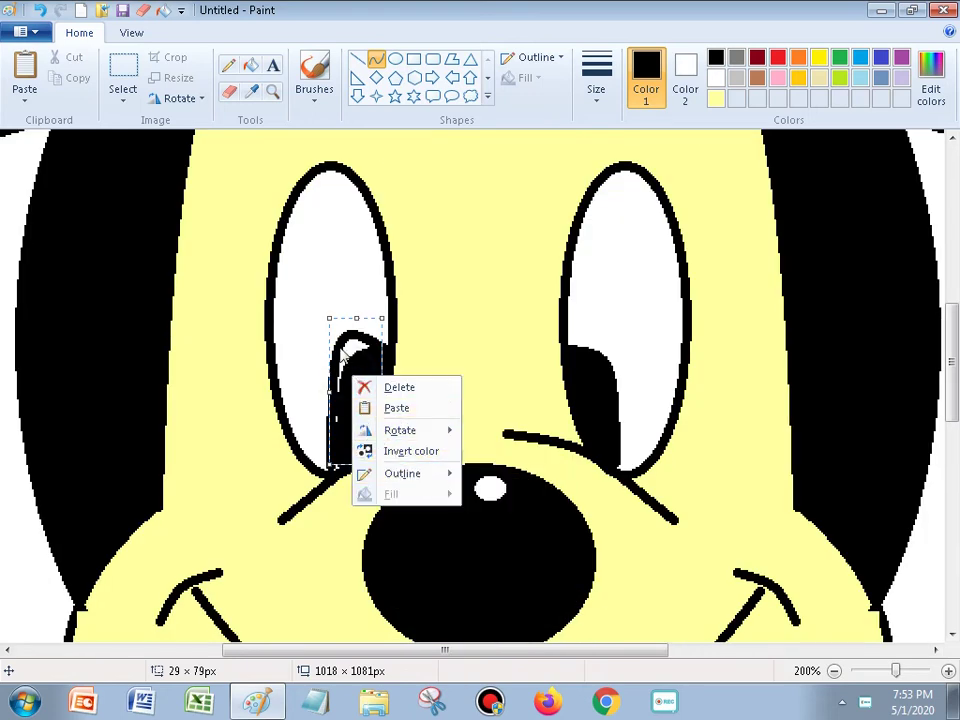
pyautogui.rightClick(354, 349)
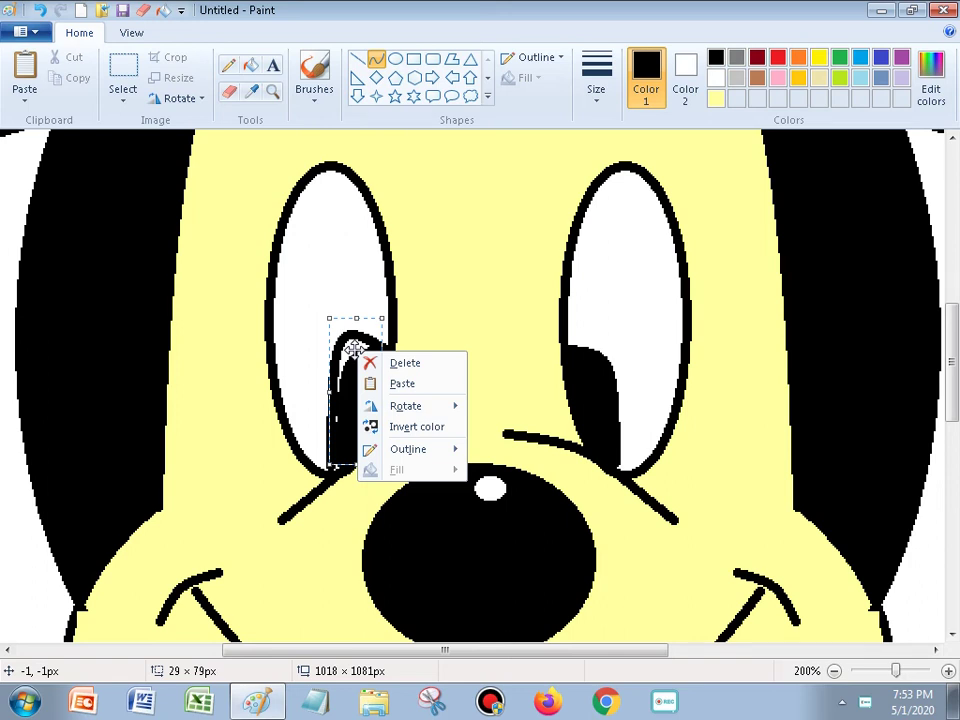
pyautogui.click(465, 212)
pyautogui.click(465, 210)
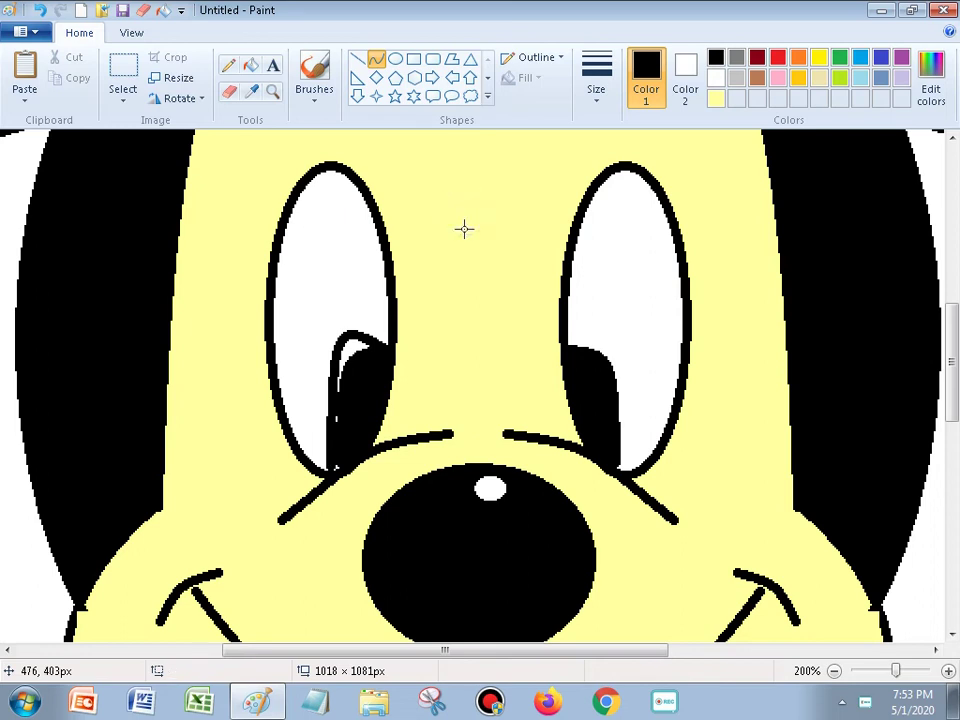
pyautogui.hotkey('ctrl', 'v')
pyautogui.rightClick(382, 249)
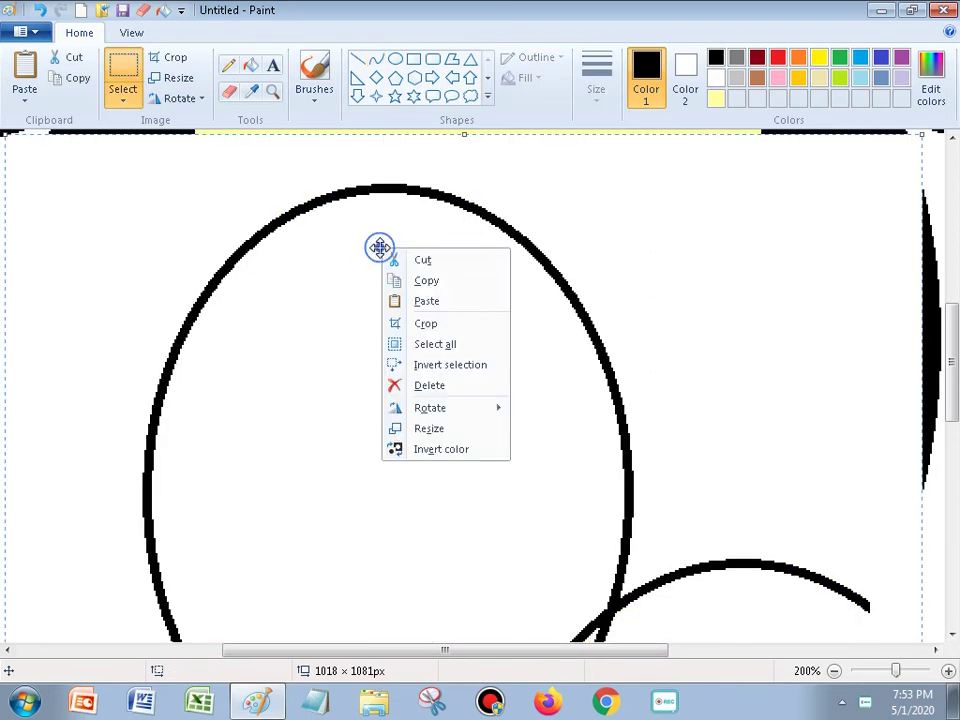
pyautogui.click(437, 386)
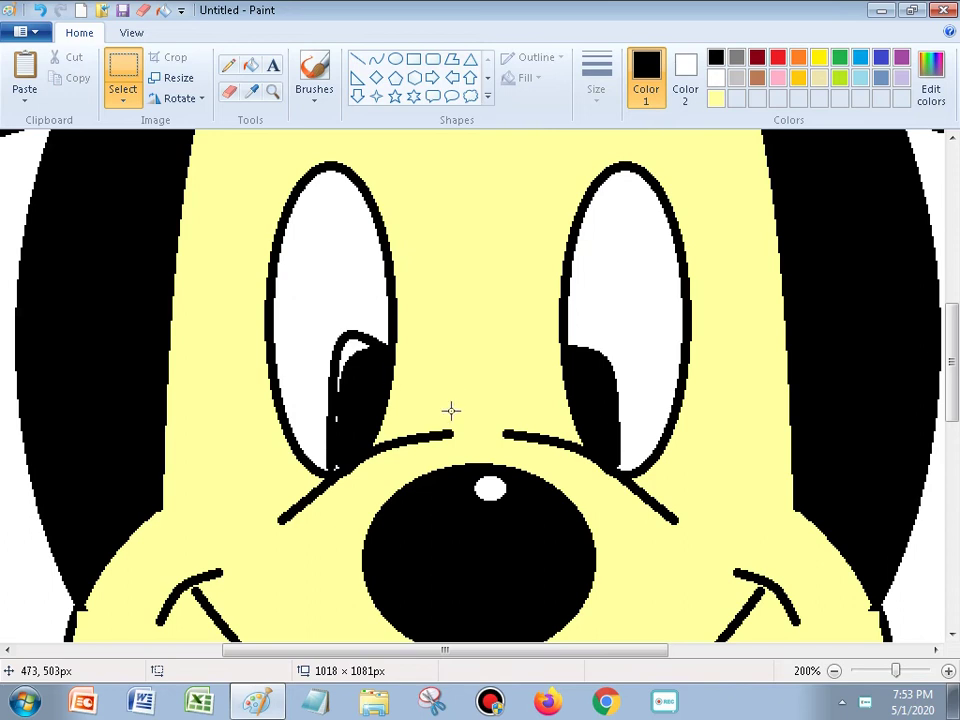
# - Fill the gap inside the left pupil's new curve with black and brush over the leftover white specks
pyautogui.click(250, 65)
pyautogui.click(352, 340)
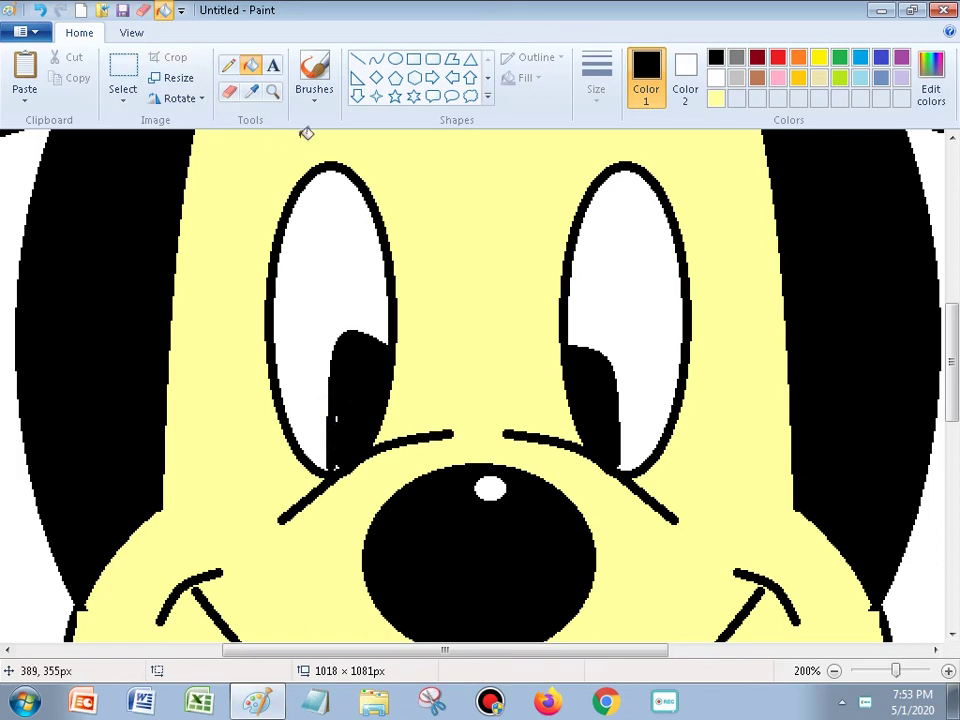
pyautogui.click(322, 98)
pyautogui.click(421, 130)
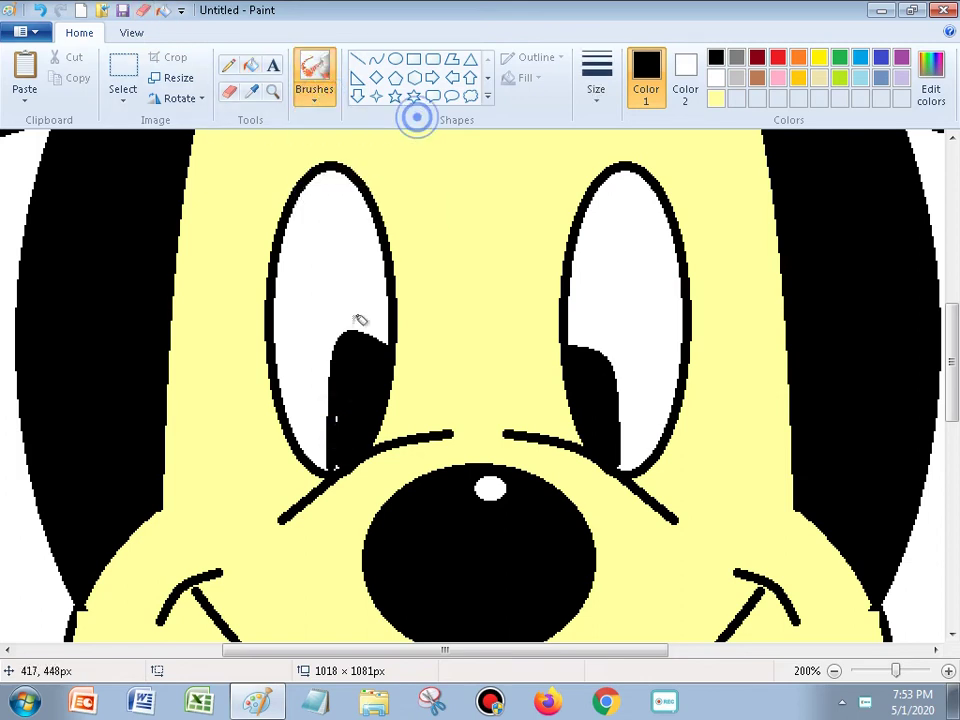
pyautogui.click(336, 401)
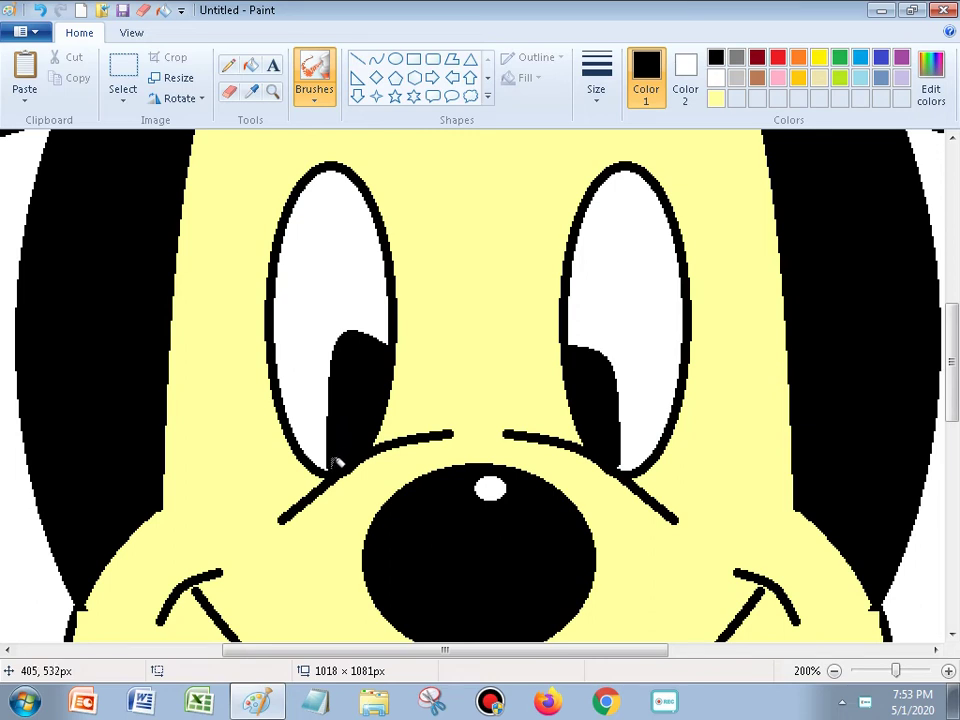
# - Enlarge the right eye's pupil with black brush strokes and smooth its outer edge with a black curve
pyautogui.moveTo(575, 337)
pyautogui.mouseDown()
pyautogui.moveTo(609, 346)
pyautogui.moveTo(625, 372)
pyautogui.moveTo(630, 463)
pyautogui.moveTo(624, 389)
pyautogui.moveTo(594, 330)
pyautogui.mouseUp()
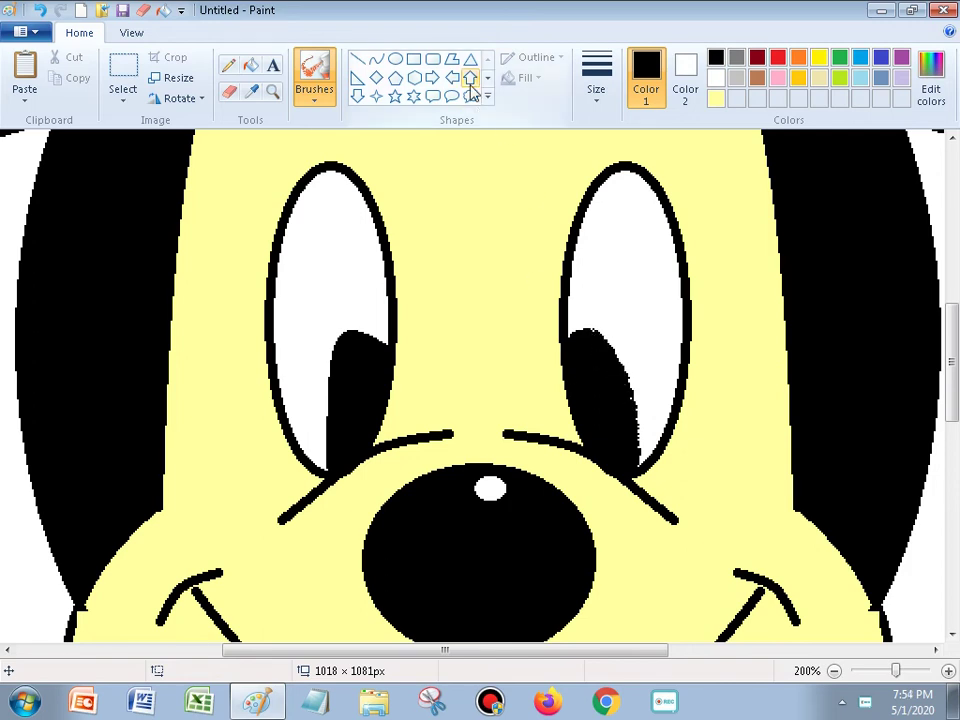
pyautogui.click(376, 60)
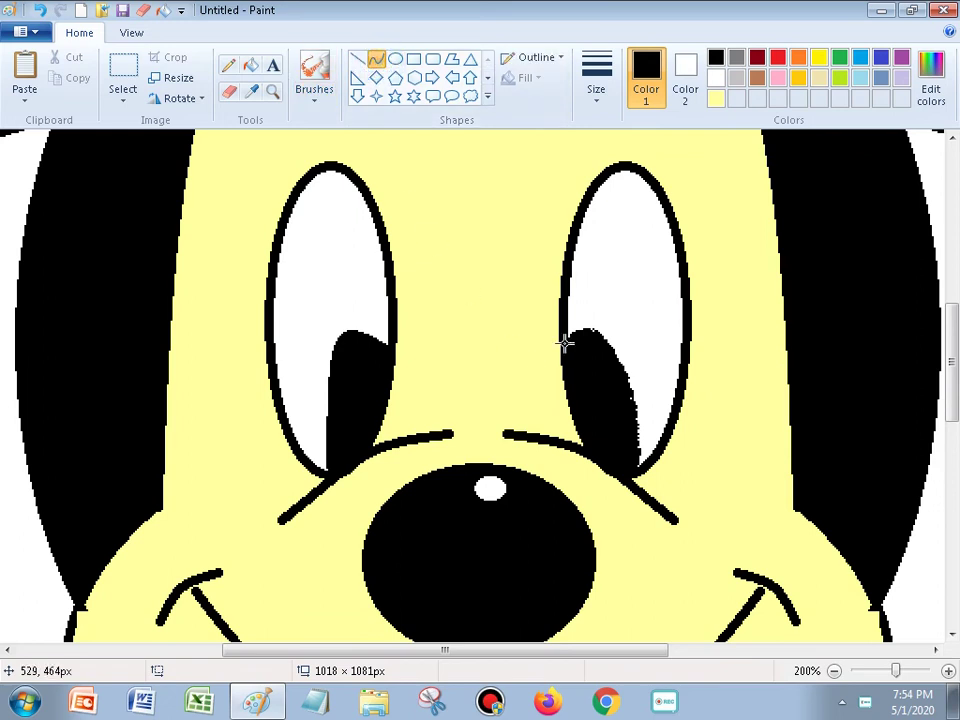
pyautogui.moveTo(566, 340); pyautogui.dragTo(646, 468)
pyautogui.moveTo(615, 420); pyautogui.dragTo(624, 327)
pyautogui.click(657, 288)
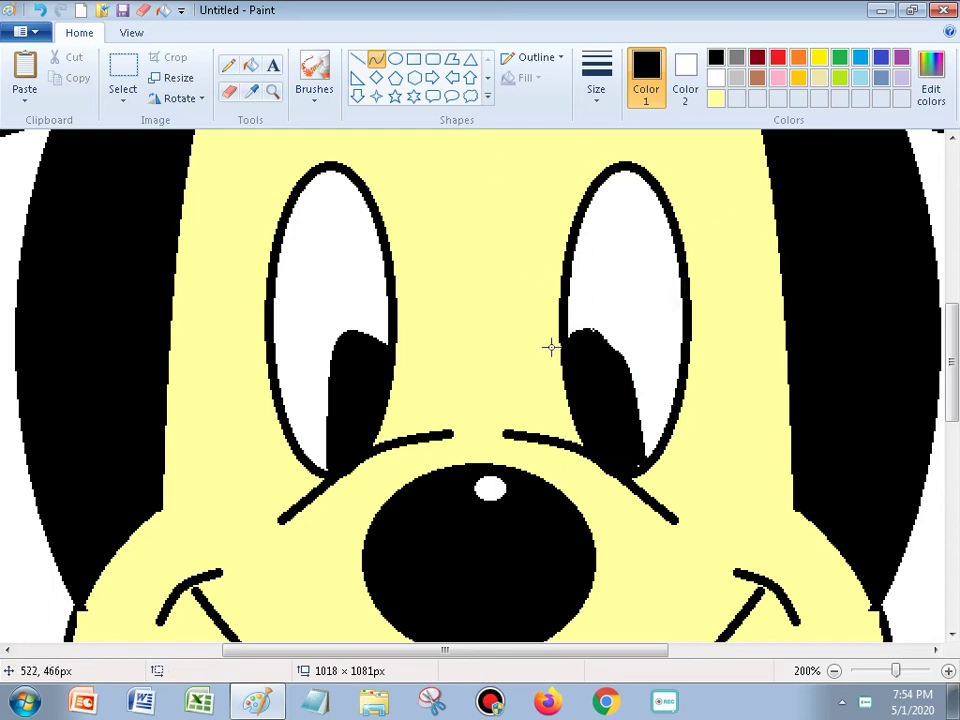
# - Try to round the top edge of the right eye's pupil with a black curve
pyautogui.moveTo(565, 350); pyautogui.dragTo(586, 331)
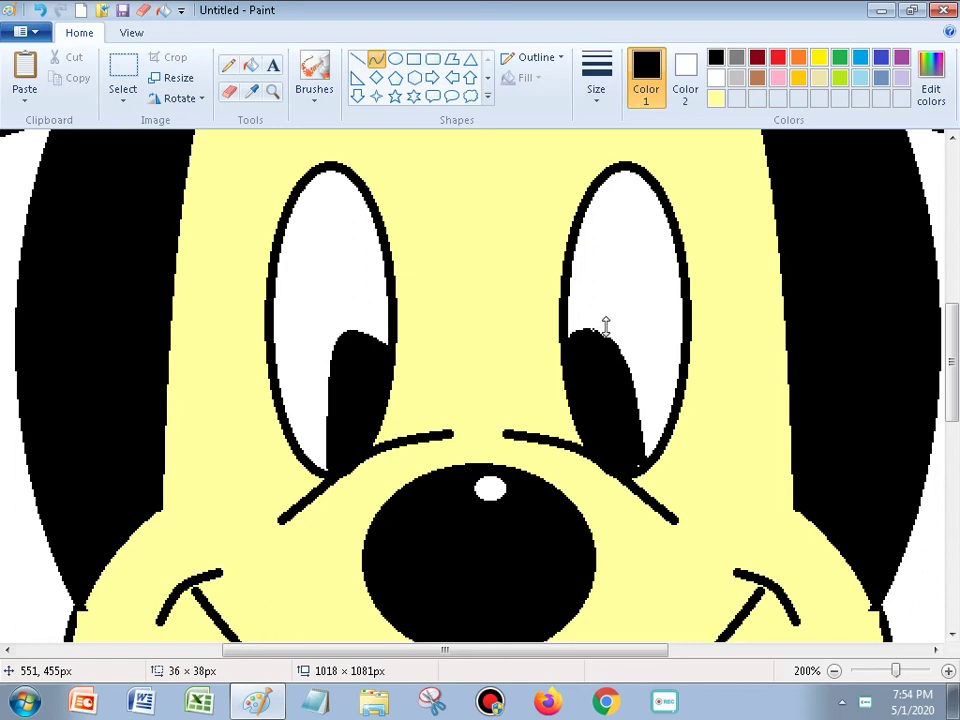
pyautogui.click(609, 289)
pyautogui.moveTo(560, 348); pyautogui.dragTo(583, 330)
pyautogui.click(626, 282)
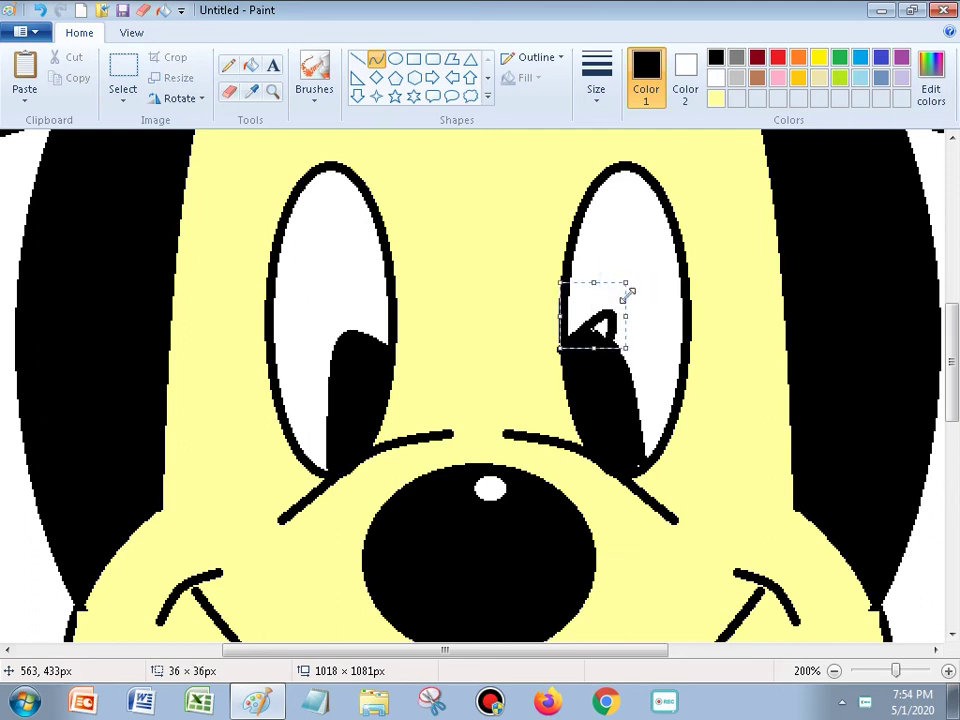
pyautogui.rightClick(598, 323)
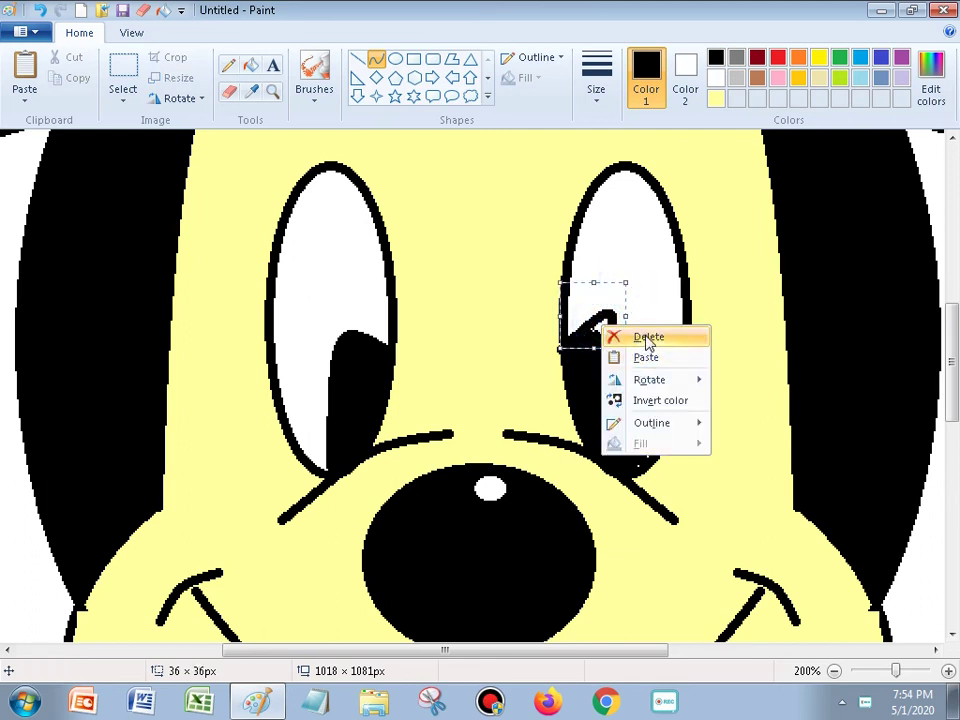
pyautogui.click(642, 336)
# - Draw a short black curve over the top edge of the right eye's pupil and undo the stray dot above it
pyautogui.moveTo(568, 342); pyautogui.dragTo(596, 306)
pyautogui.click(606, 296)
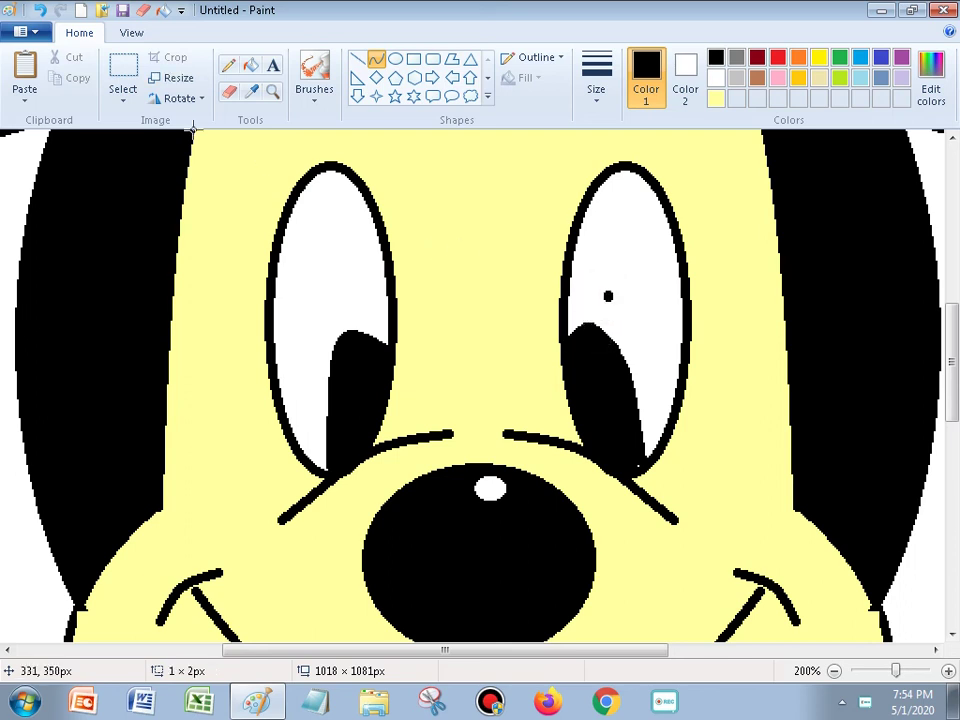
pyautogui.click(39, 10)
# - Fill the white background around the head with yellow
pyautogui.click(834, 670)
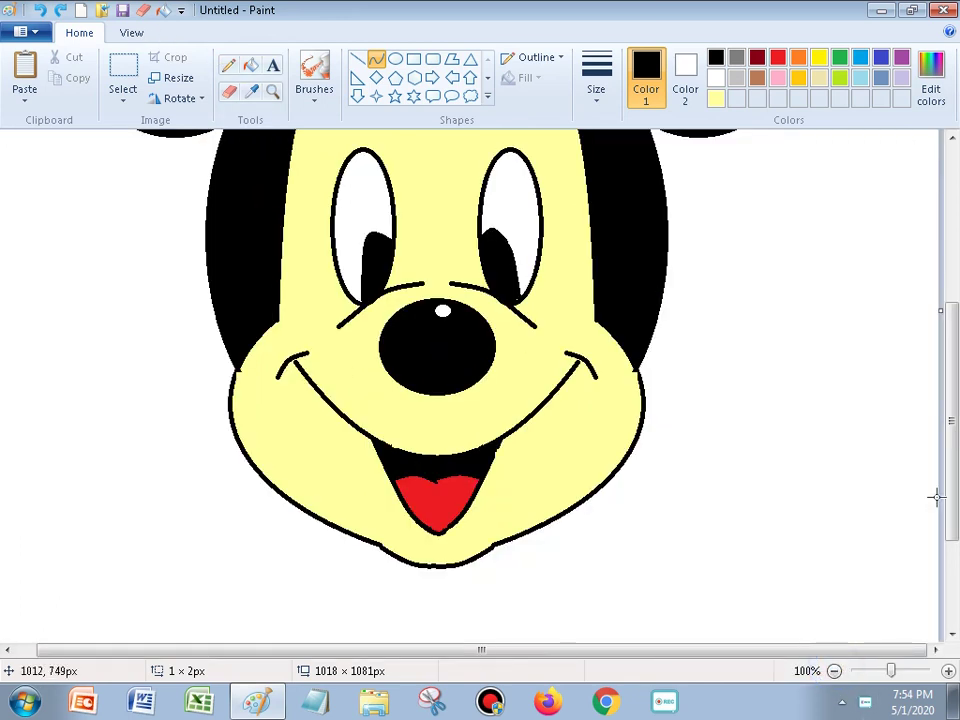
pyautogui.scroll(5, 2, 260)
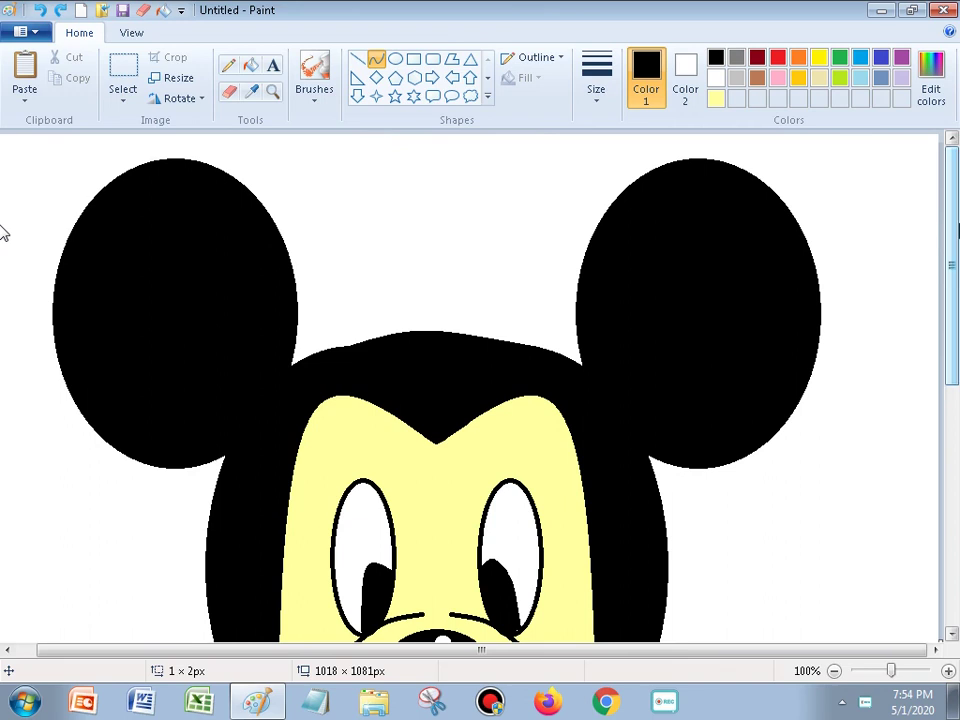
pyautogui.scroll(-3, 711, 285)
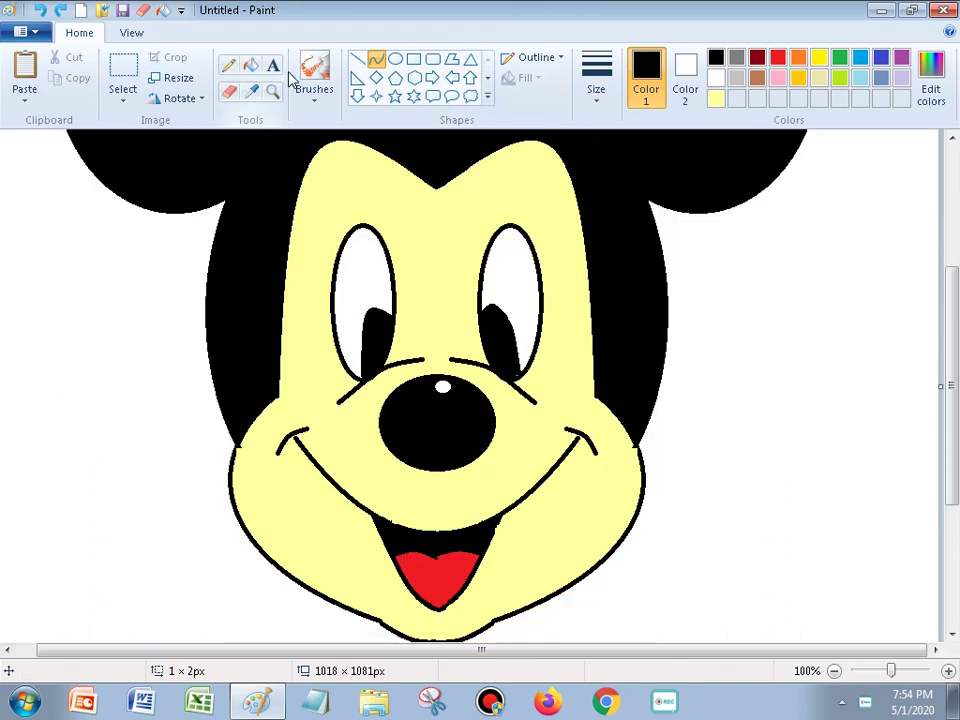
pyautogui.click(251, 65)
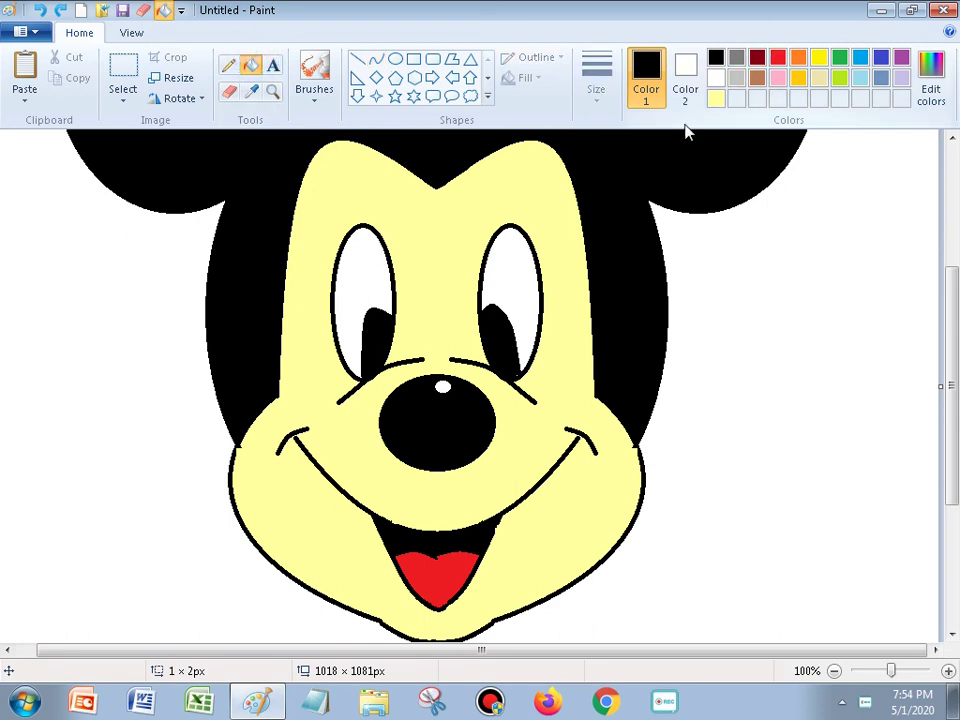
pyautogui.click(818, 65)
pyautogui.click(851, 238)
# - Examine the coloured drawing from the ears down to the chin
pyautogui.scroll(3, 838, 276)
pyautogui.scroll(-3, 832, 281)
pyautogui.scroll(-3, 825, 318)
pyautogui.scroll(3, 825, 318)
pyautogui.scroll(3, 825, 318)
pyautogui.scroll(3, 825, 318)
pyautogui.scroll(-3, 825, 318)
pyautogui.scroll(-6, 825, 319)
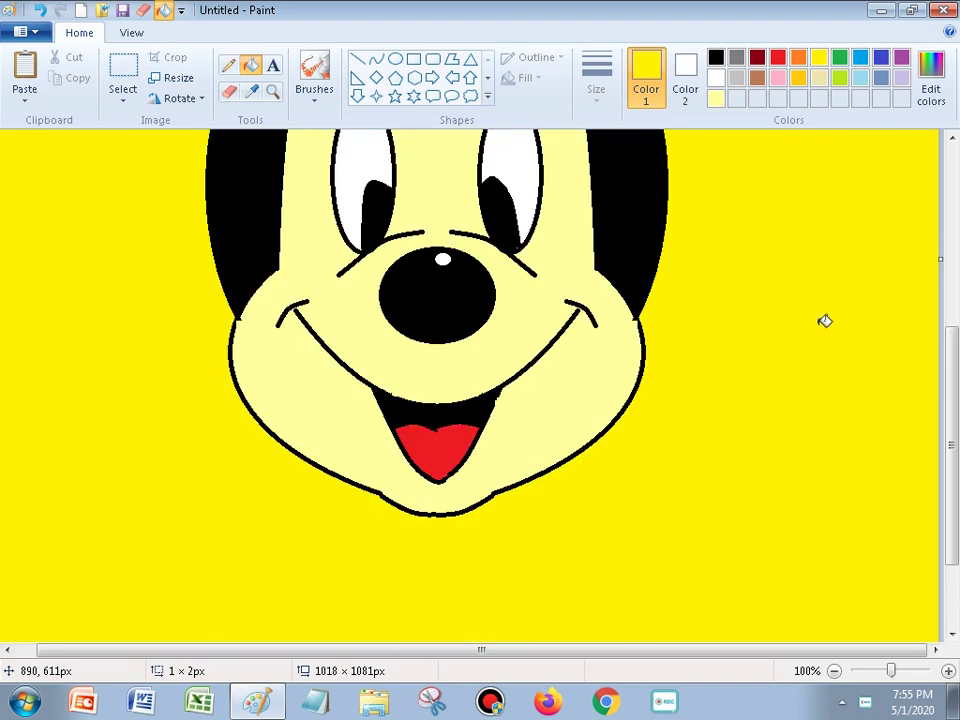
pyautogui.scroll(3, 825, 321)
pyautogui.scroll(-3, 825, 320)
pyautogui.scroll(9, 825, 320)
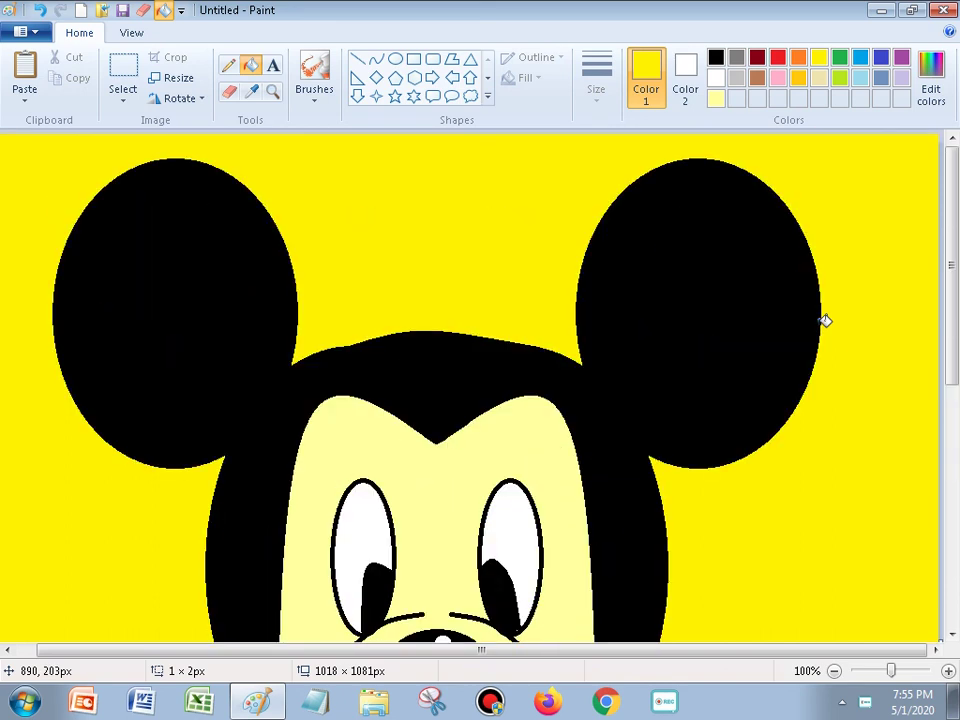
pyautogui.scroll(-9, 825, 320)
pyautogui.scroll(9, 825, 321)
pyautogui.scroll(-9, 825, 321)
pyautogui.scroll(9, 825, 320)
pyautogui.scroll(-3, 825, 320)
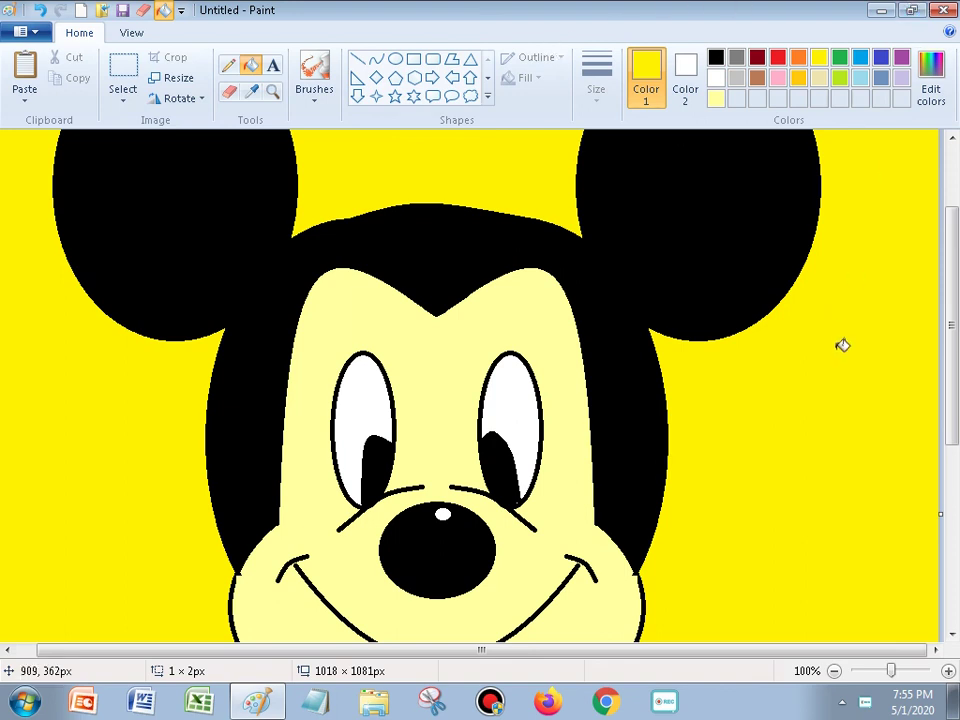
pyautogui.scroll(-9, 490, 575)
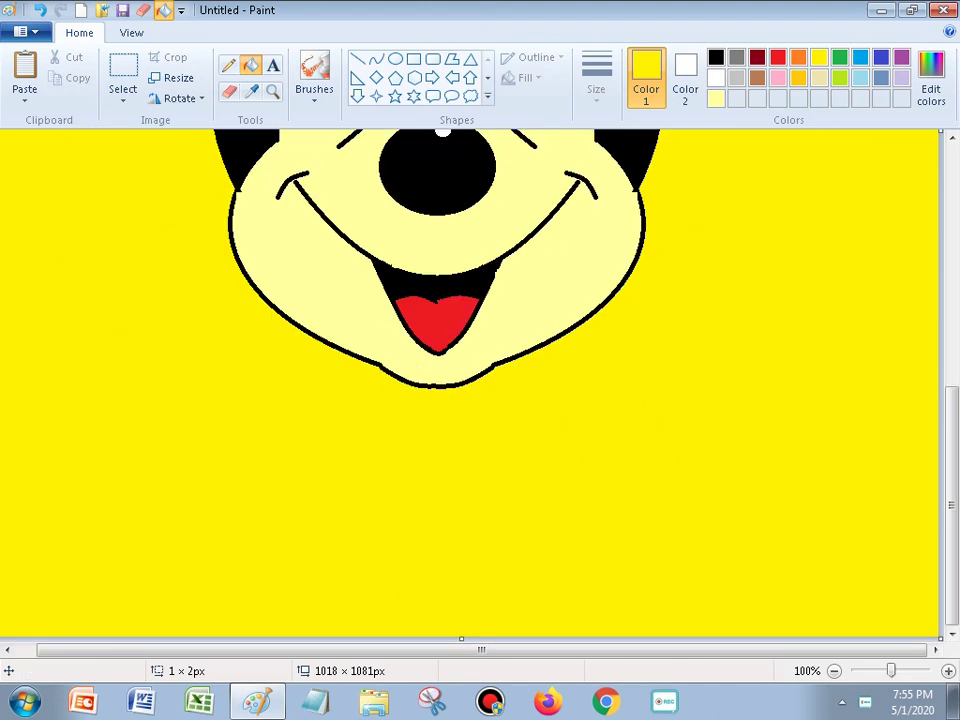
# - Open the recent Word document "dfdryghfjkuyhljkuhj;iioi][" and go to its closing line
pyautogui.click(25, 701)
pyautogui.moveTo(236, 62)
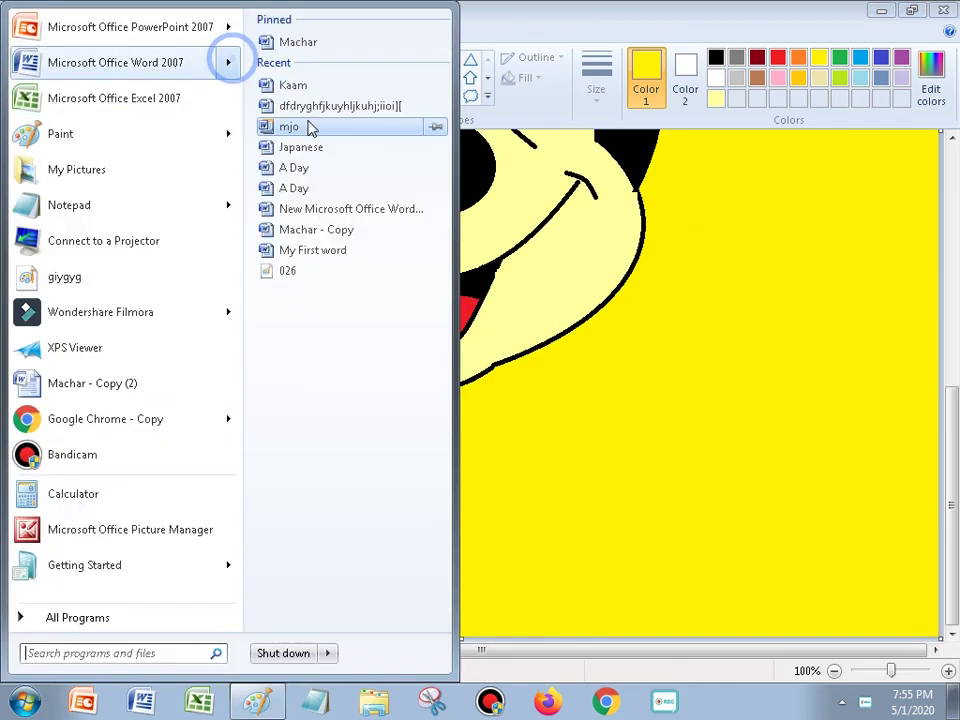
pyautogui.click(358, 110)
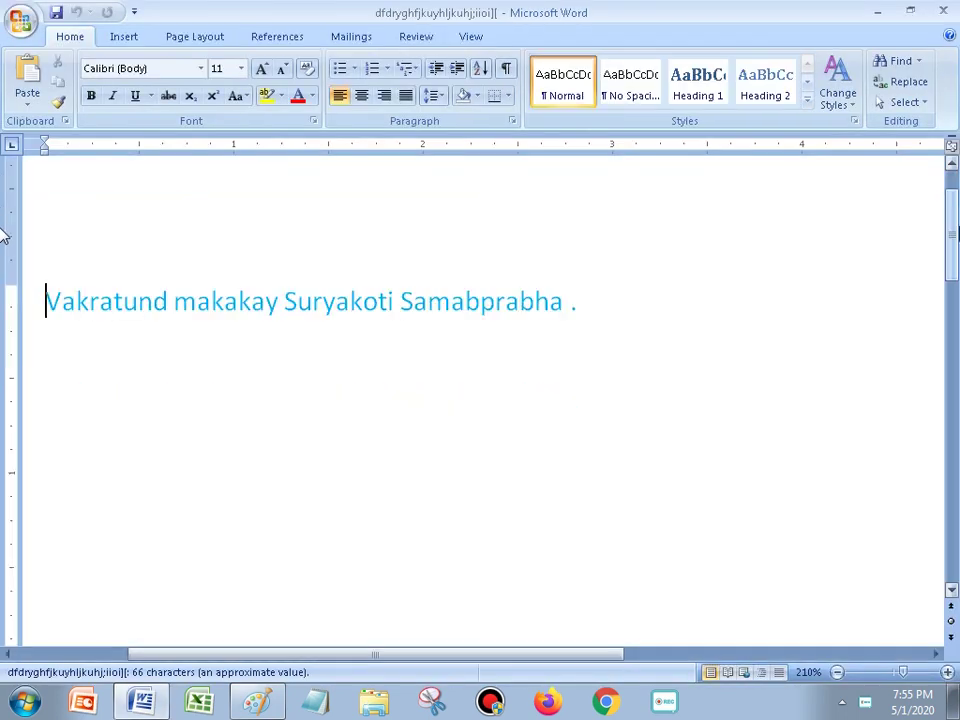
pyautogui.scroll(-10, 3, 235)
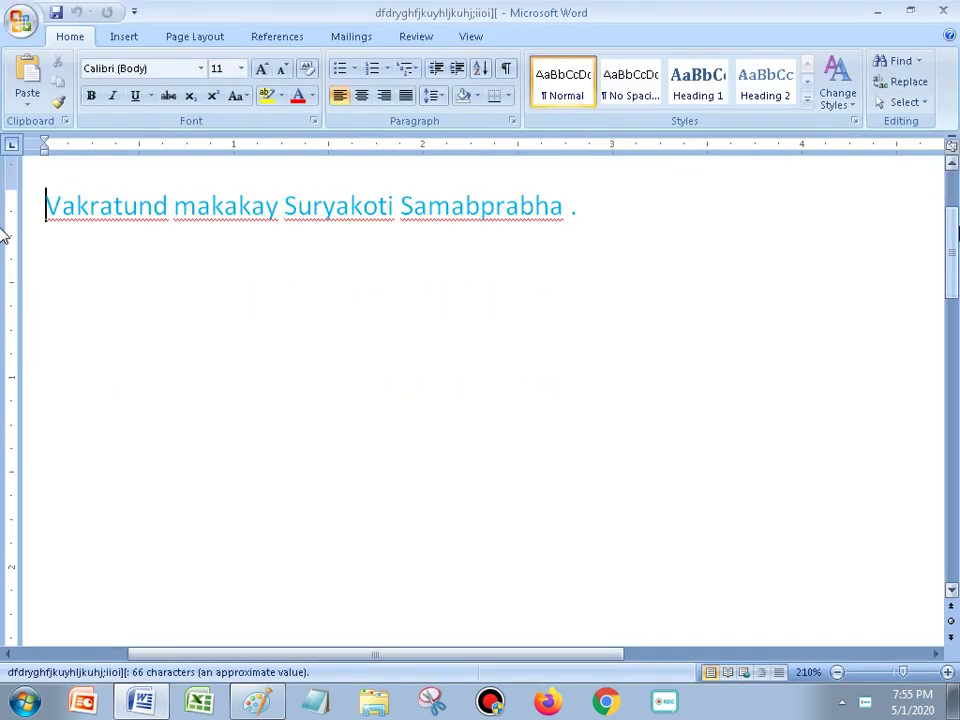
pyautogui.scroll(-10, 3, 235)
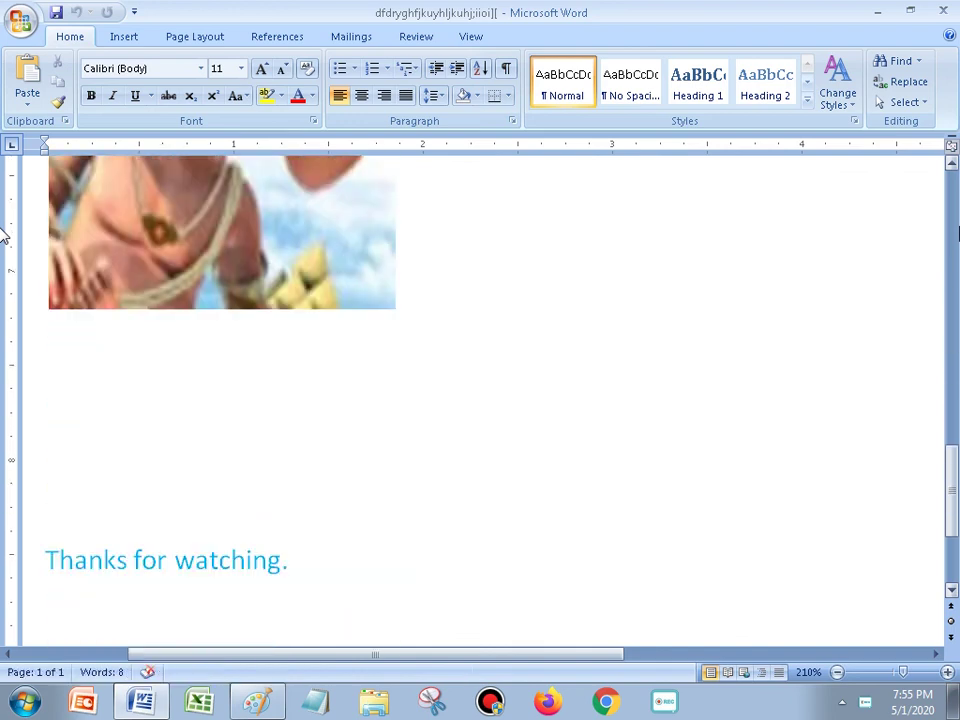